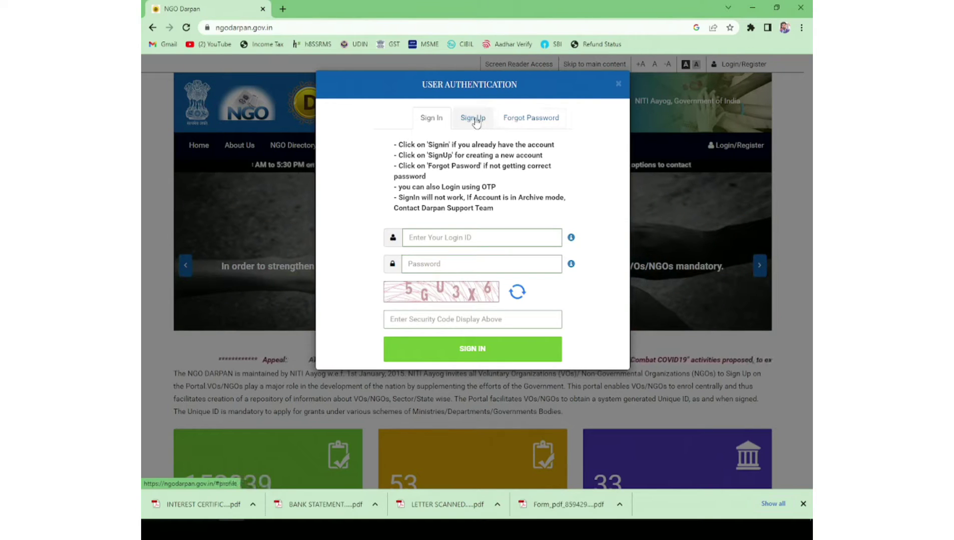
# Step: Start a new account for AKAL KI FAUJ-ANATH AASHRM with mobile number, e-mail and the security code
pyautogui.click(473, 118)
pyautogui.click(441, 194)
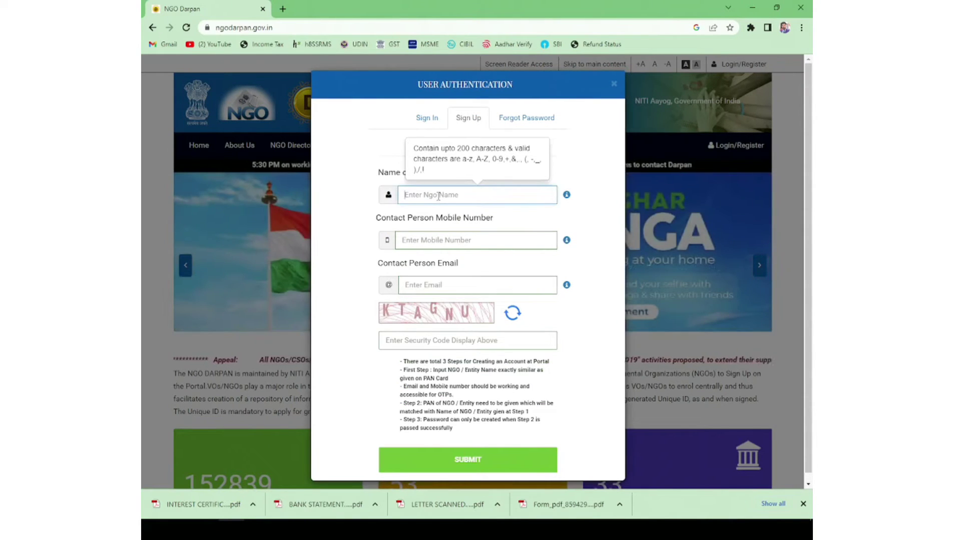
pyautogui.write('AKAL KI FAUJ-ANATH AASHRM')
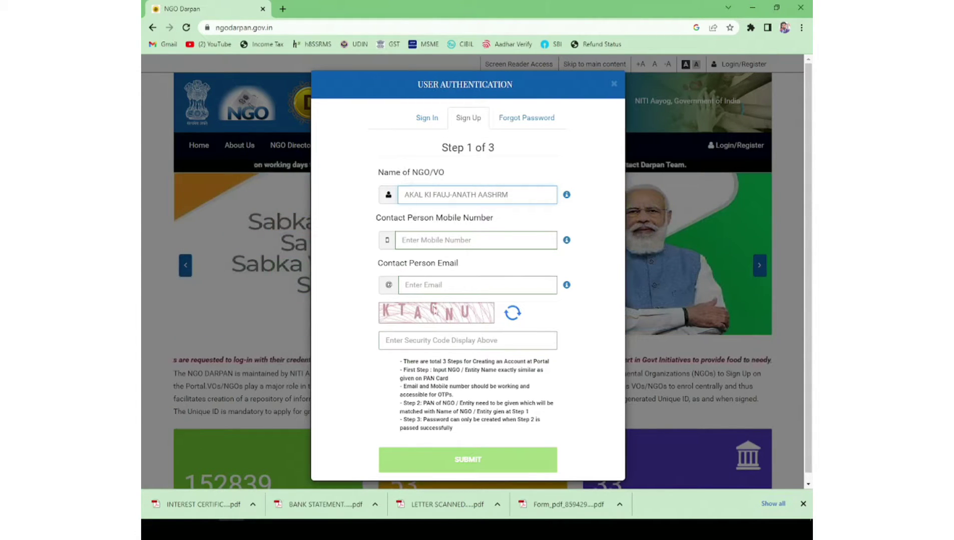
pyautogui.click(439, 243)
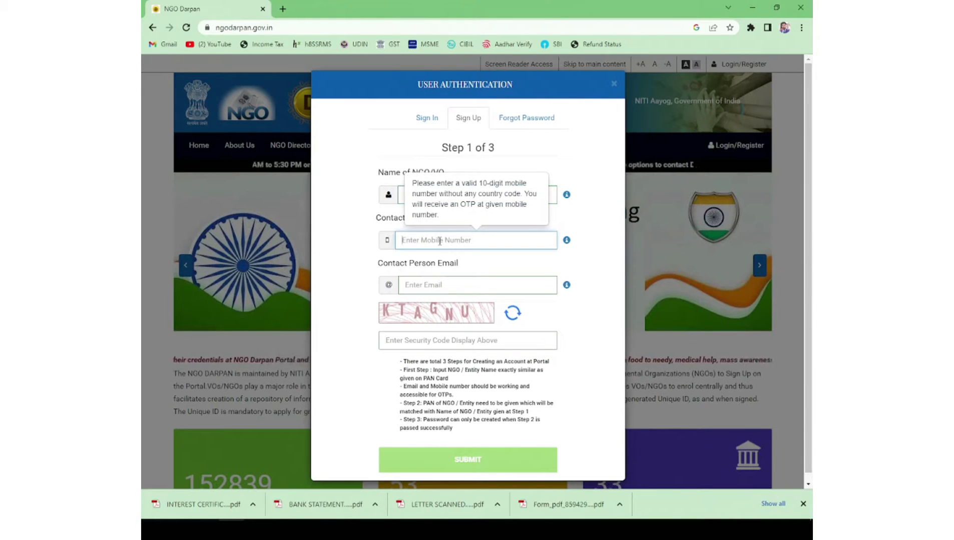
pyautogui.click(430, 286)
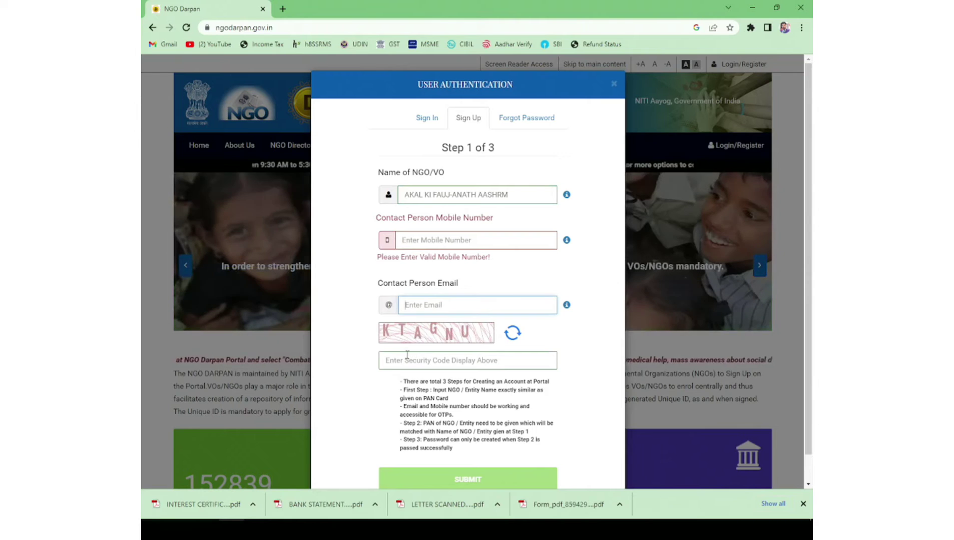
pyautogui.click(408, 356)
pyautogui.write('K')
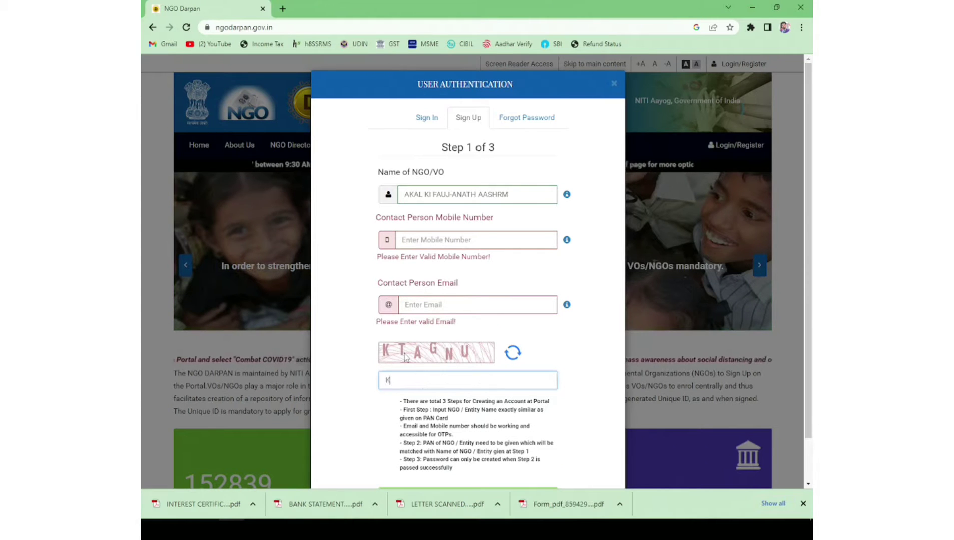
pyautogui.write('TAGNU')
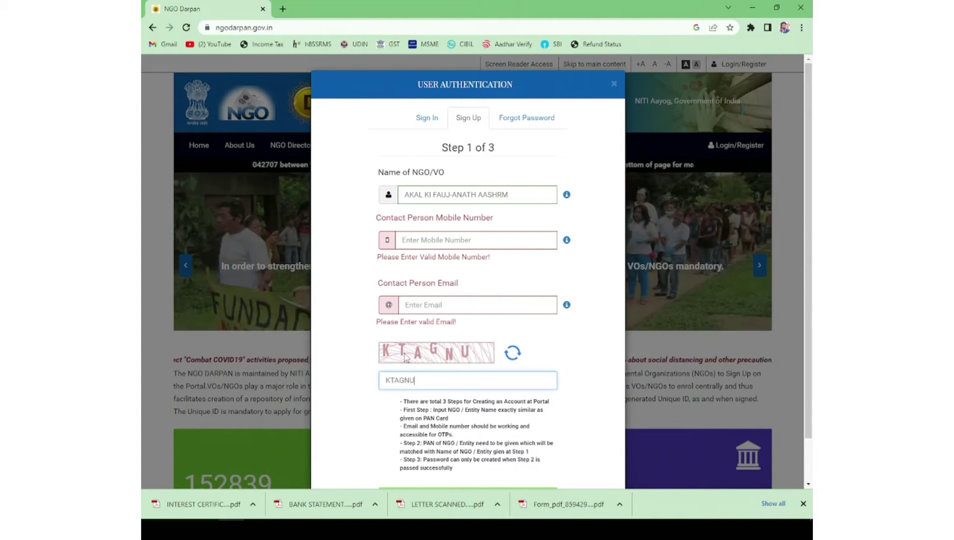
pyautogui.scroll(-2, 399, 362)
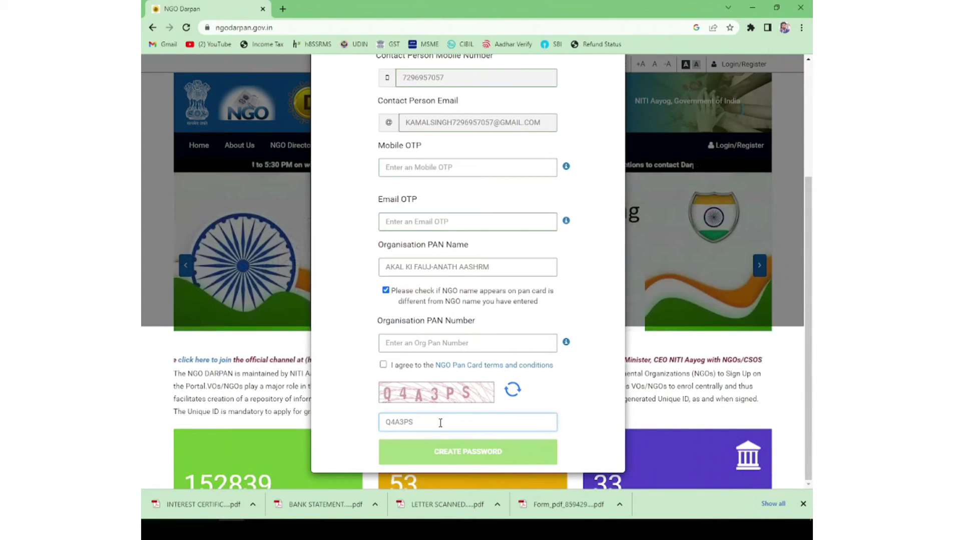
# Step: Enter the mobile and e-mail OTPs and the organisation PAN, accept the PAN terms, and continue to password creation
pyautogui.moveTo(447, 170)
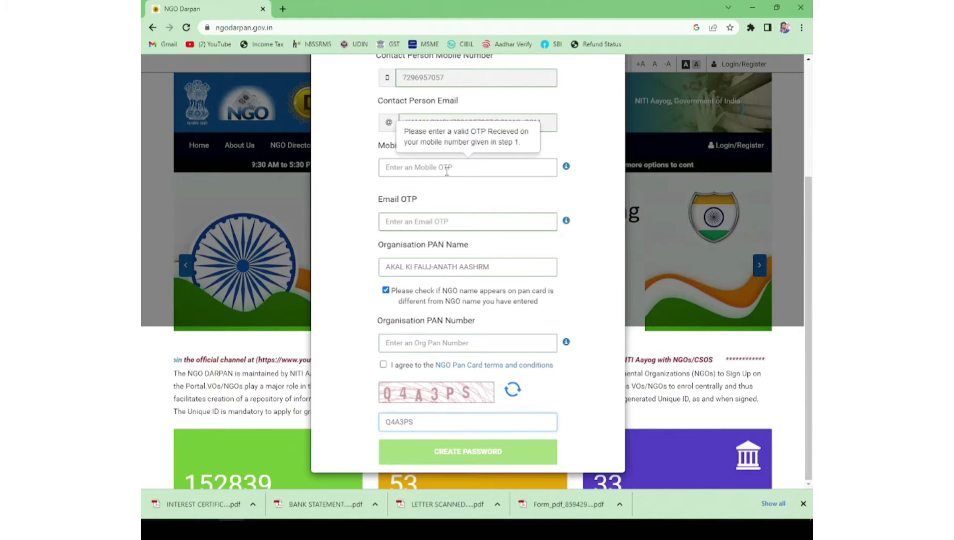
pyautogui.click(404, 220)
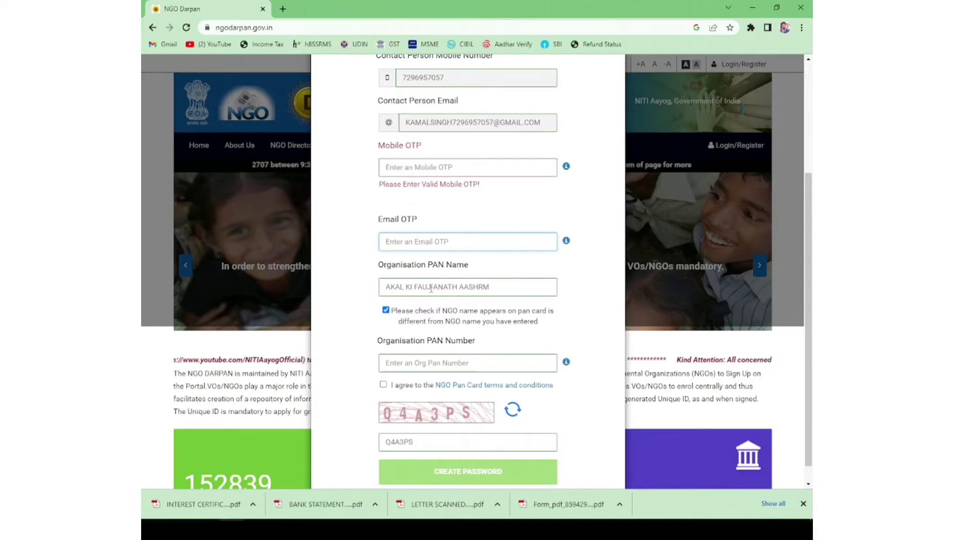
pyautogui.click(420, 364)
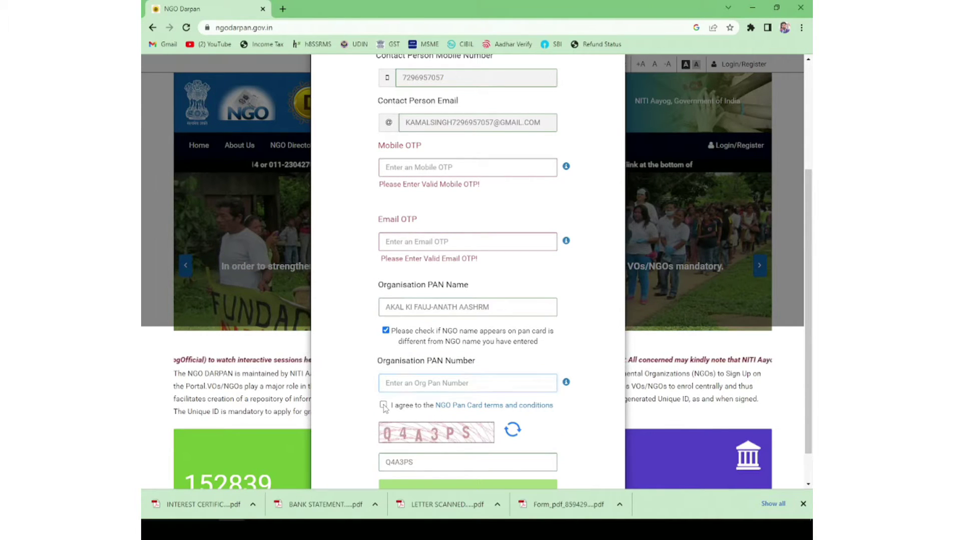
pyautogui.click(383, 404)
pyautogui.scroll(-2, 385, 408)
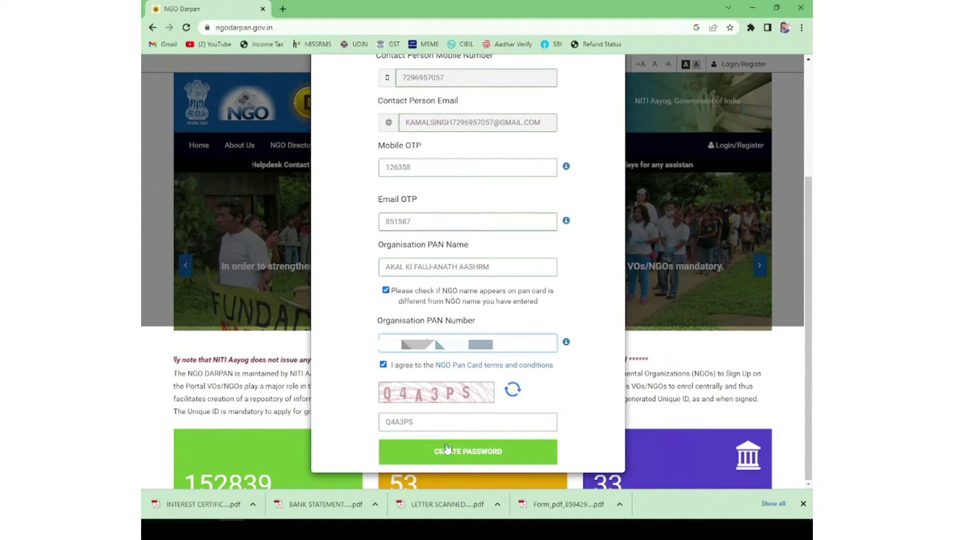
pyautogui.click(459, 453)
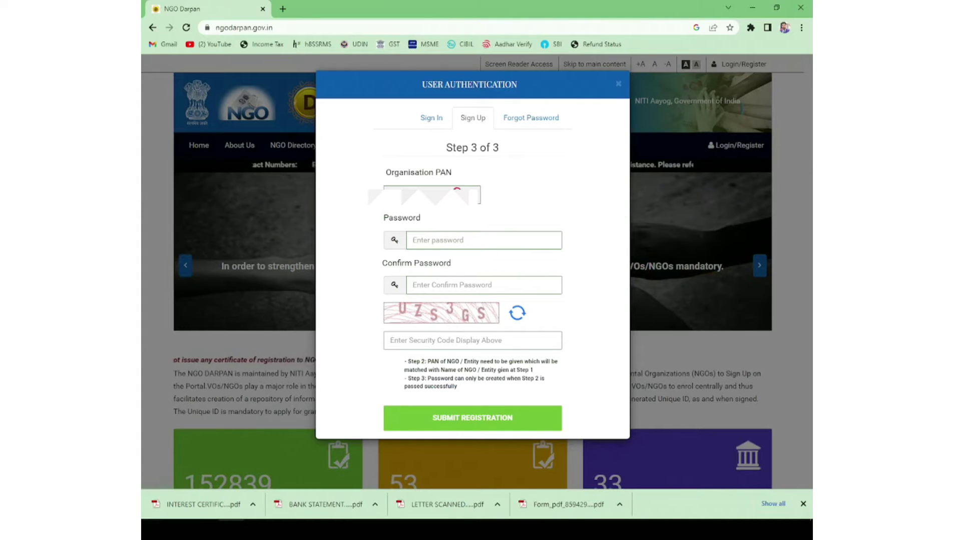
# Step: Set and confirm the account password, enter the security code, and submit the registration
pyautogui.click(415, 240)
pyautogui.click(428, 290)
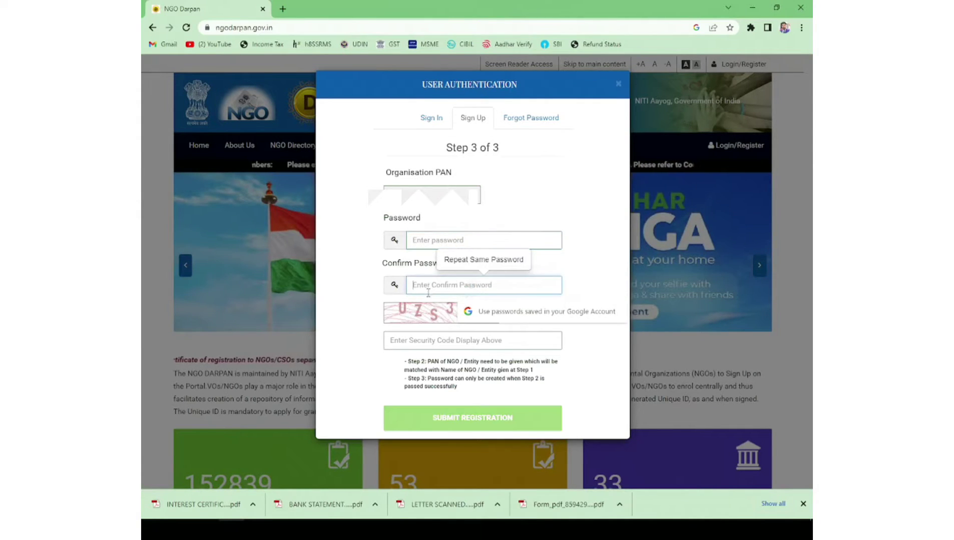
pyautogui.click(441, 362)
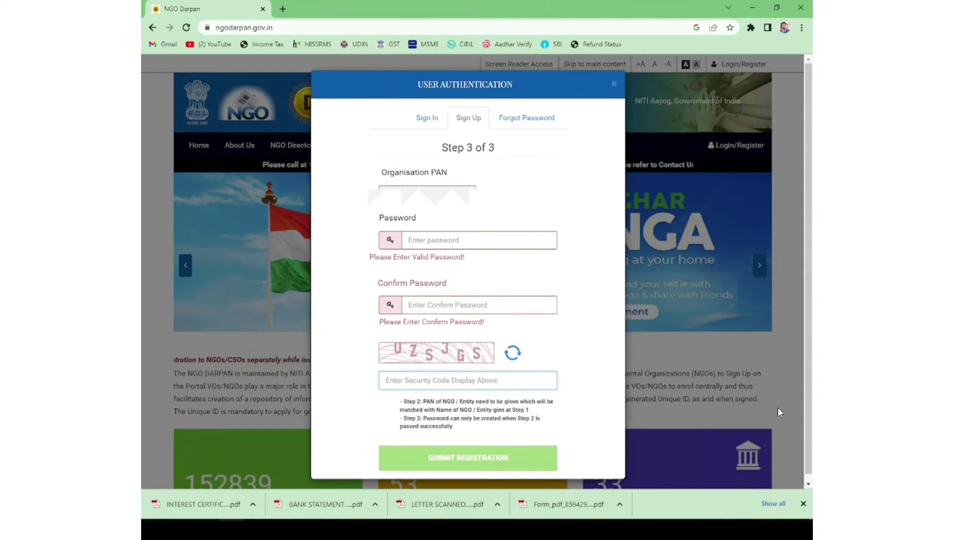
pyautogui.write('U')
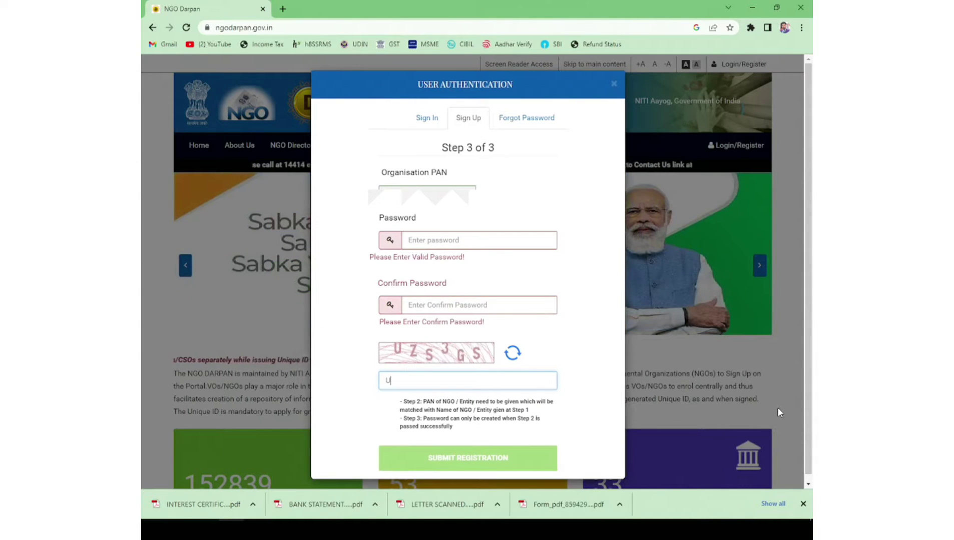
pyautogui.write('ZS')
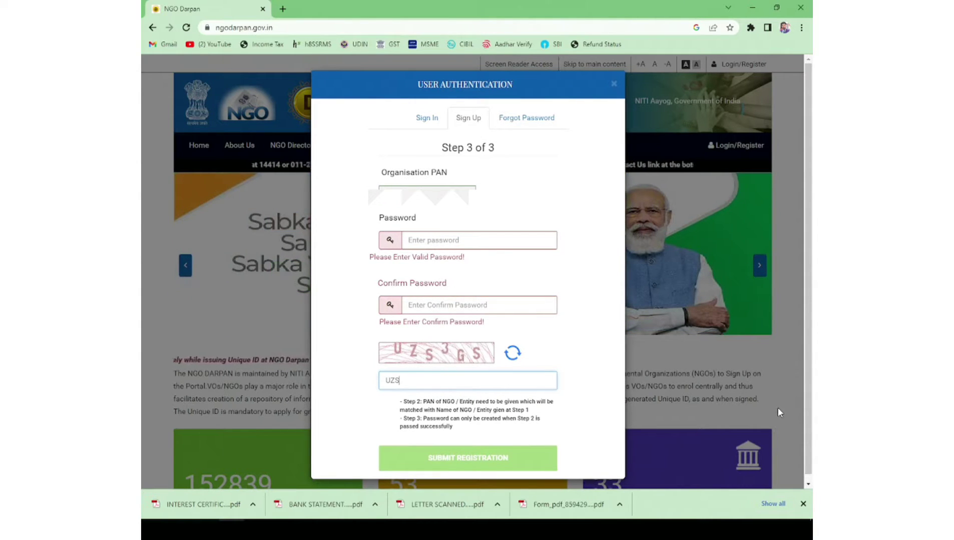
pyautogui.write('3GS')
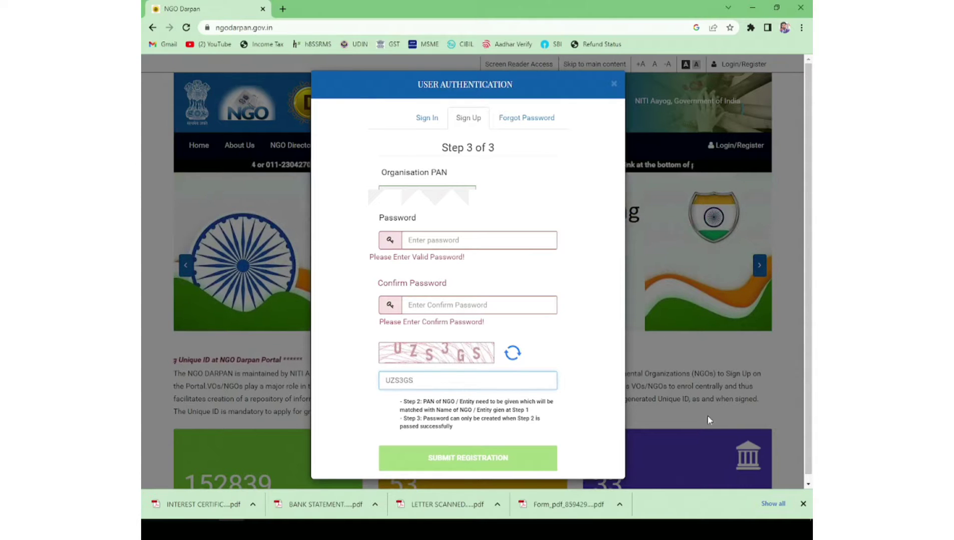
pyautogui.click(452, 240)
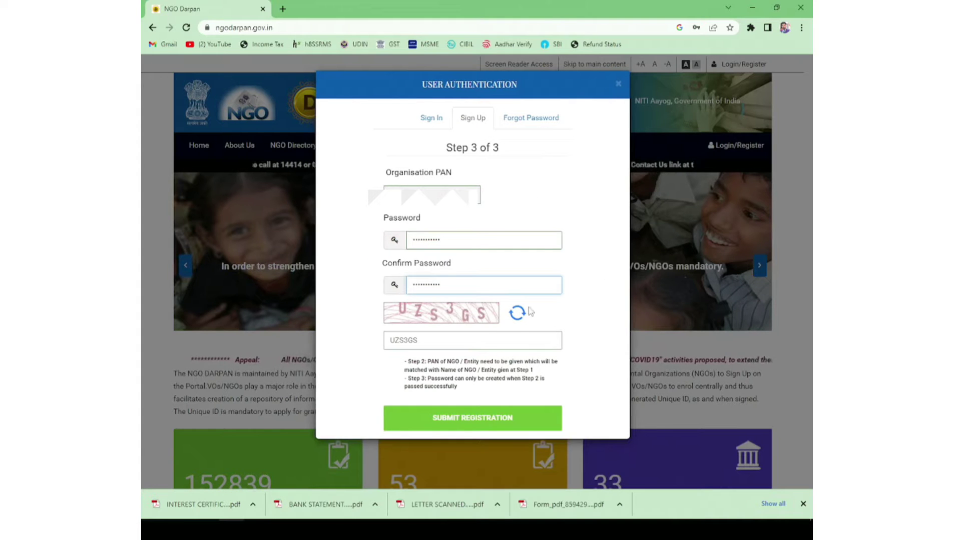
pyautogui.click(473, 421)
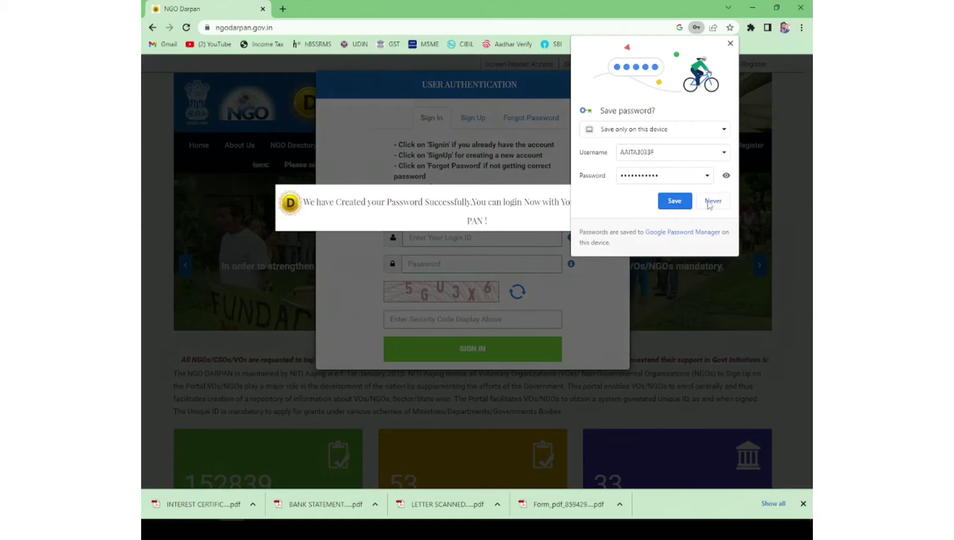
# Step: Decline Chrome's password save, then sign in using the registered e-mail as login ID and the new password
pyautogui.click(711, 201)
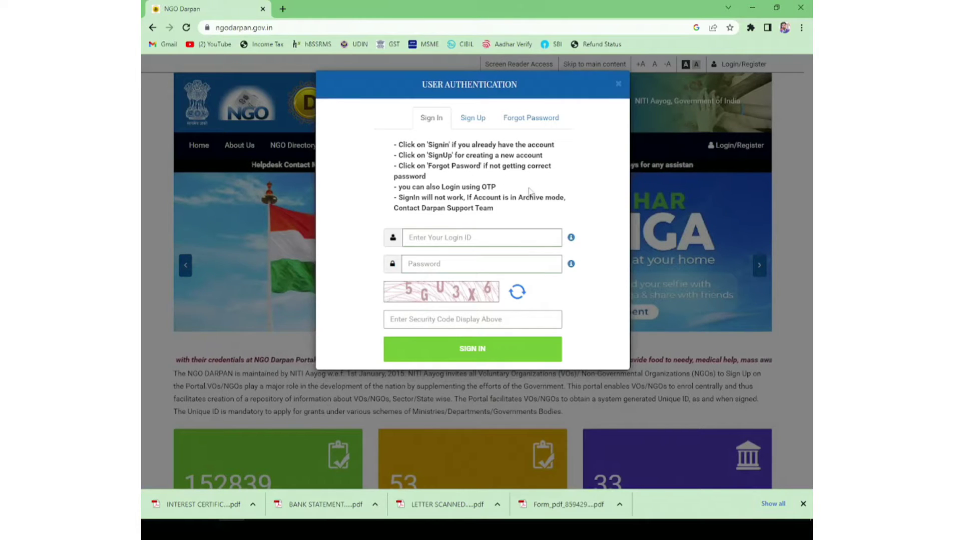
pyautogui.click(443, 239)
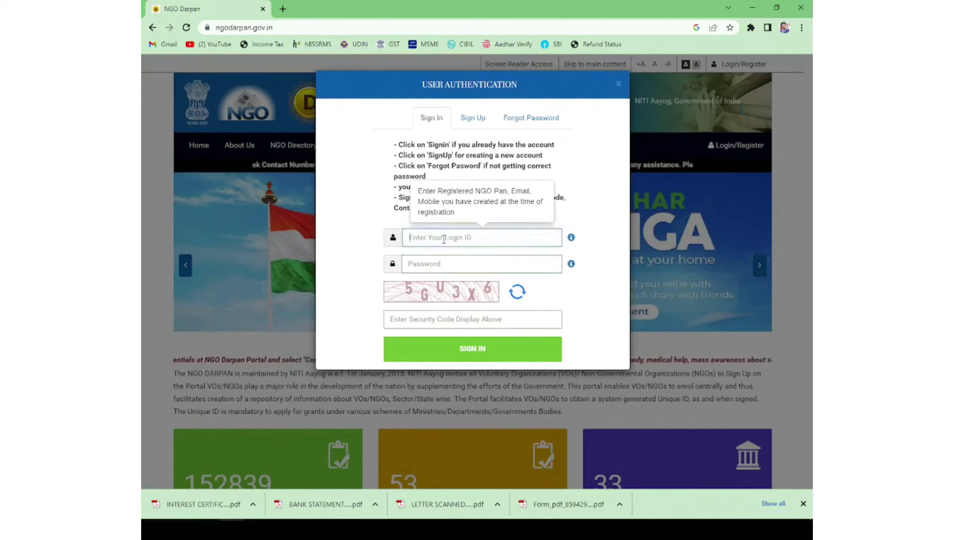
pyautogui.click(438, 265)
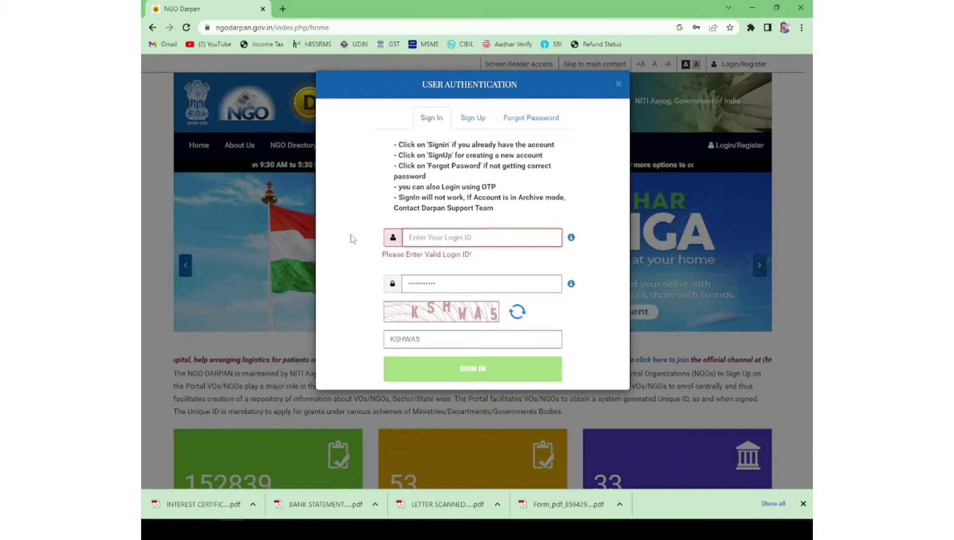
pyautogui.click(350, 235)
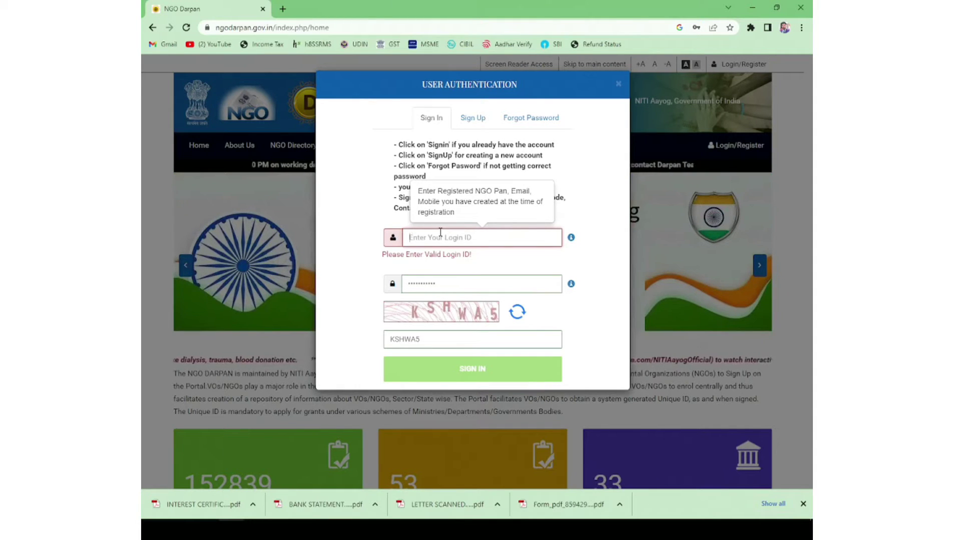
pyautogui.hotkey('ctrl', 'v')
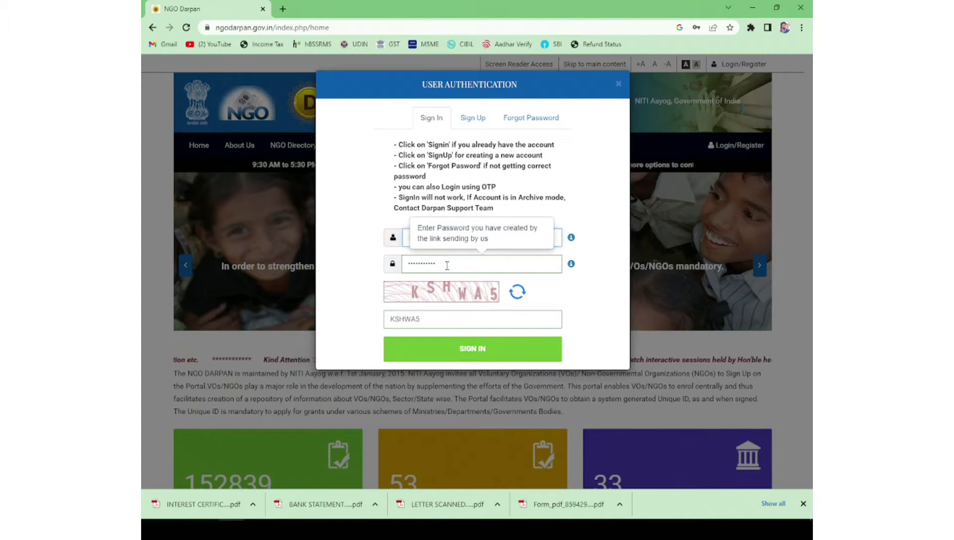
pyautogui.click(480, 351)
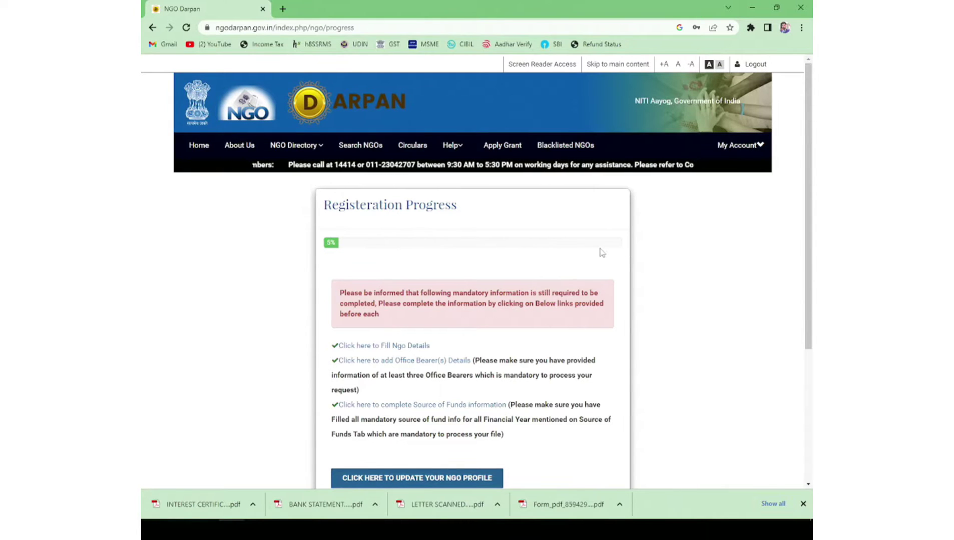
# Step: Open the 'Click here to update your NGO profile' link to reach the NGO Details section
pyautogui.scroll(-2, 595, 240)
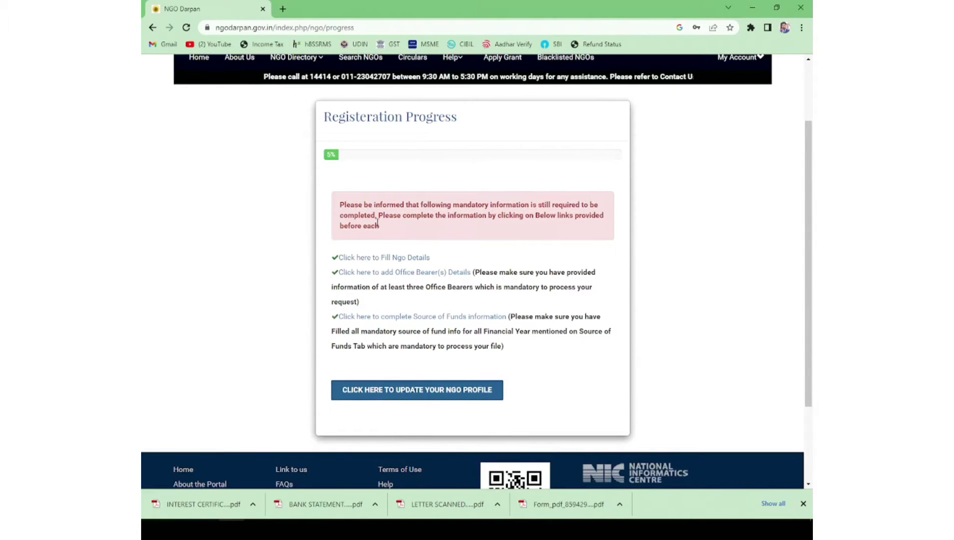
pyautogui.click(409, 391)
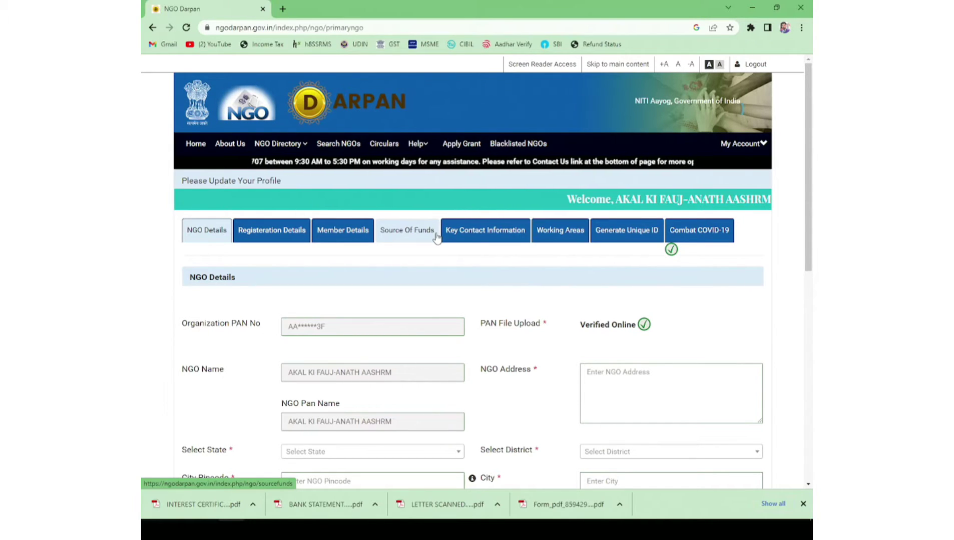
# Step: Fill NGO Details: address, Rajasthan, Ganganagar, registration number, Rajasthan Public Trust Act, 1959, Trust, 24-12-2020
pyautogui.scroll(-3, 436, 238)
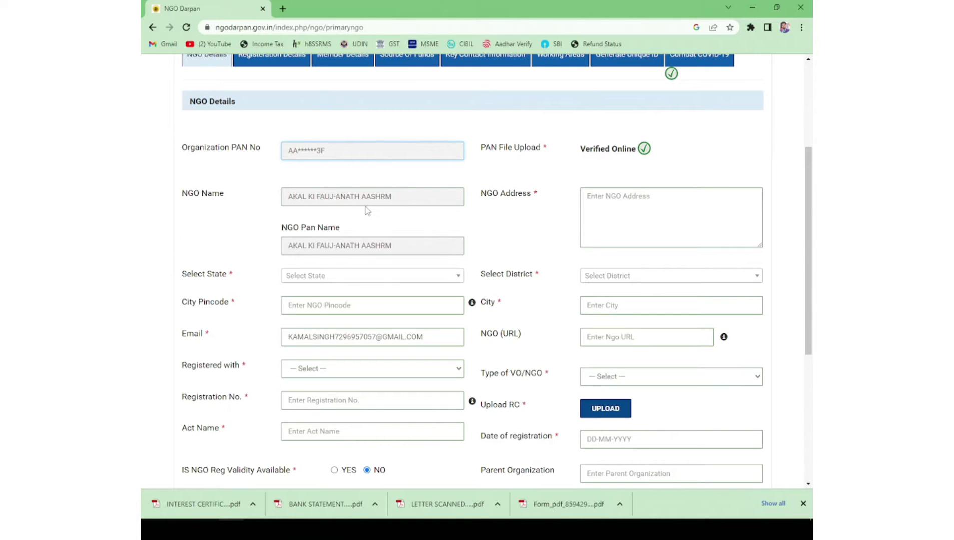
pyautogui.scroll(-2, 368, 212)
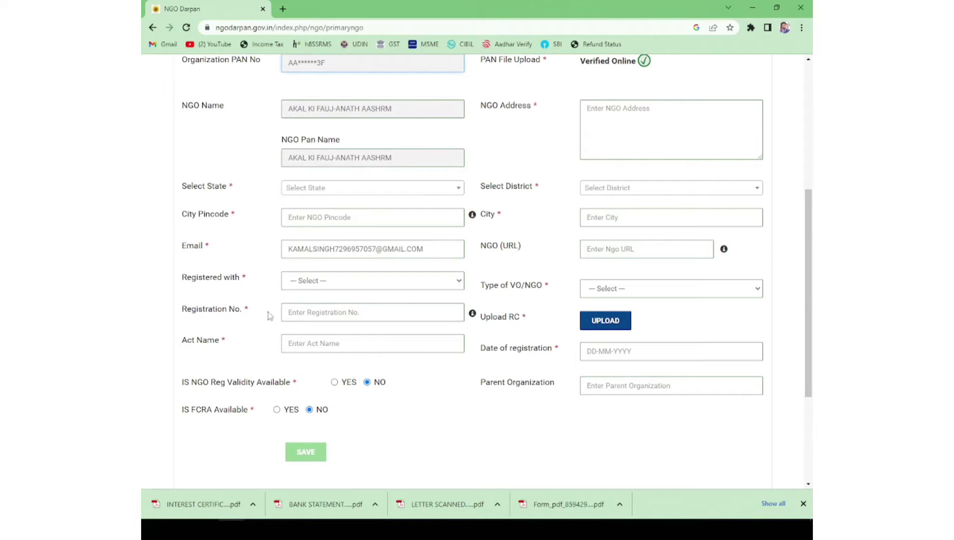
pyautogui.click(325, 310)
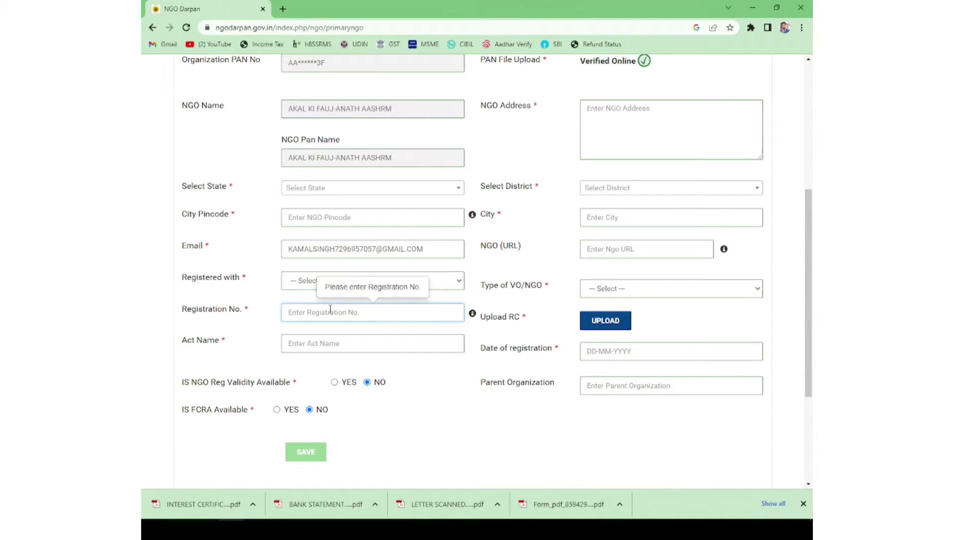
pyautogui.click(324, 344)
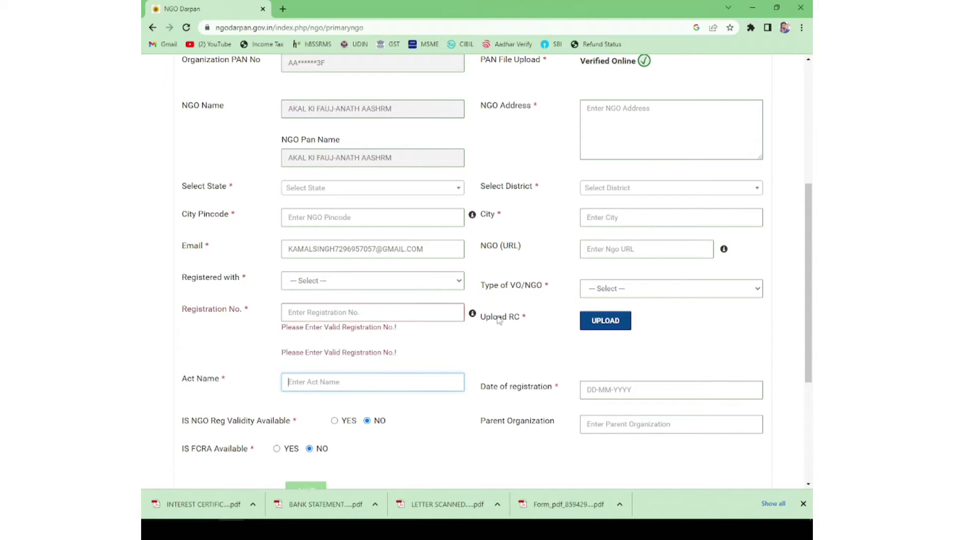
pyautogui.moveTo(473, 316)
pyautogui.scroll(-2, 515, 322)
pyautogui.scroll(2, 516, 322)
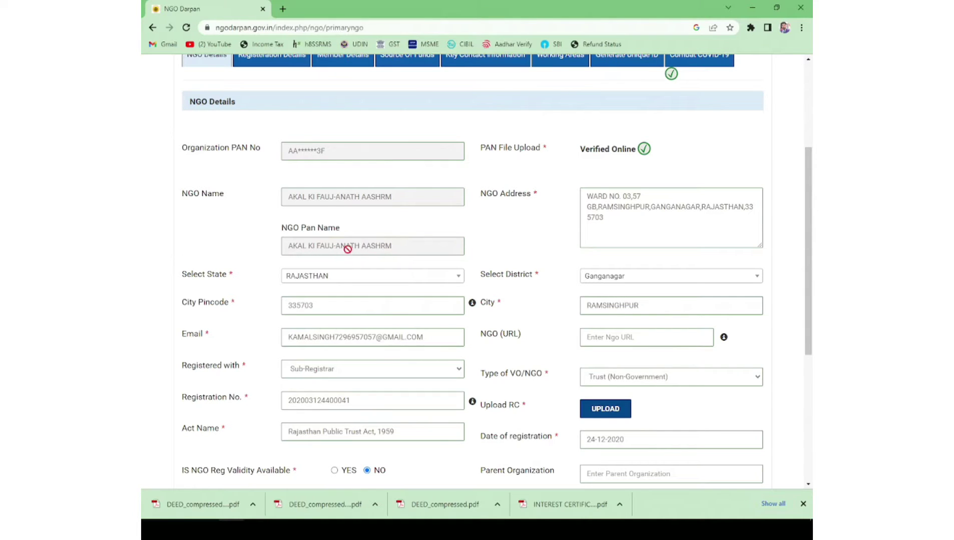
# Step: Re-pick RAJASTHAN, Sub-Registrar and Trust (Non-Government) in the form, then open the downloaded DEED PDF
pyautogui.scroll(-2, 347, 249)
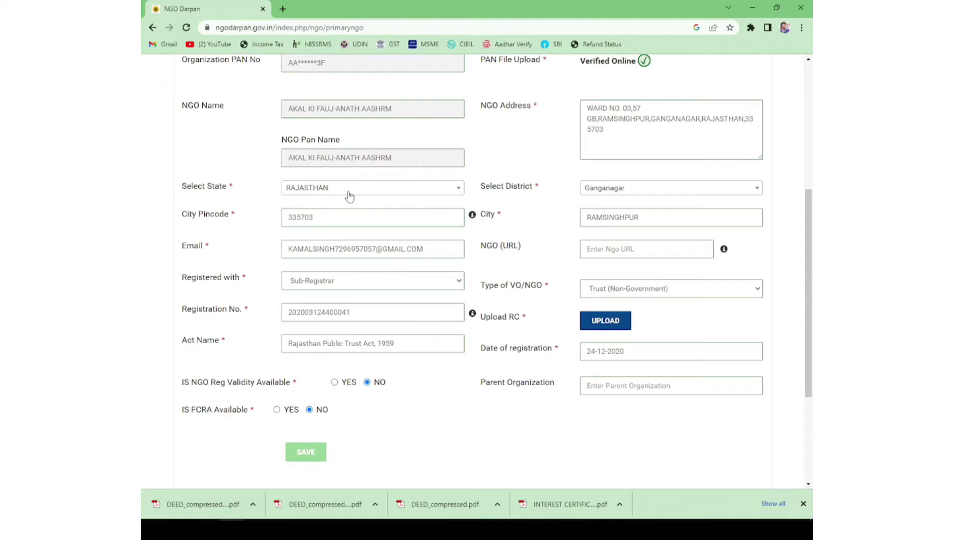
pyautogui.click(349, 195)
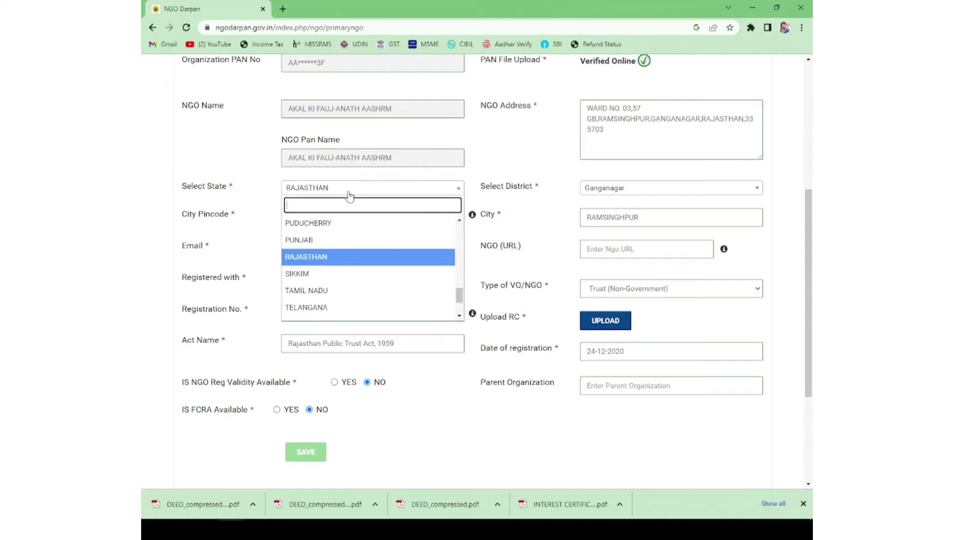
pyautogui.click(315, 257)
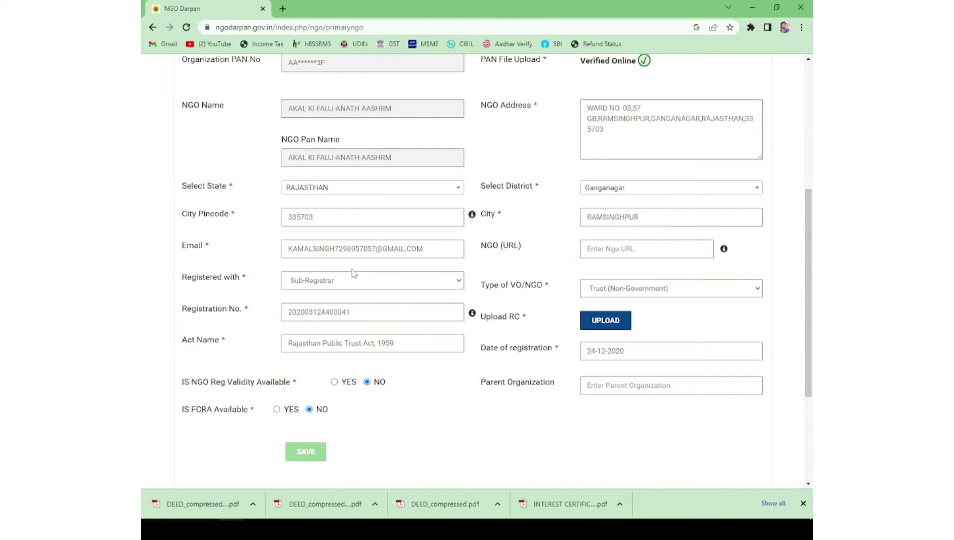
pyautogui.click(349, 288)
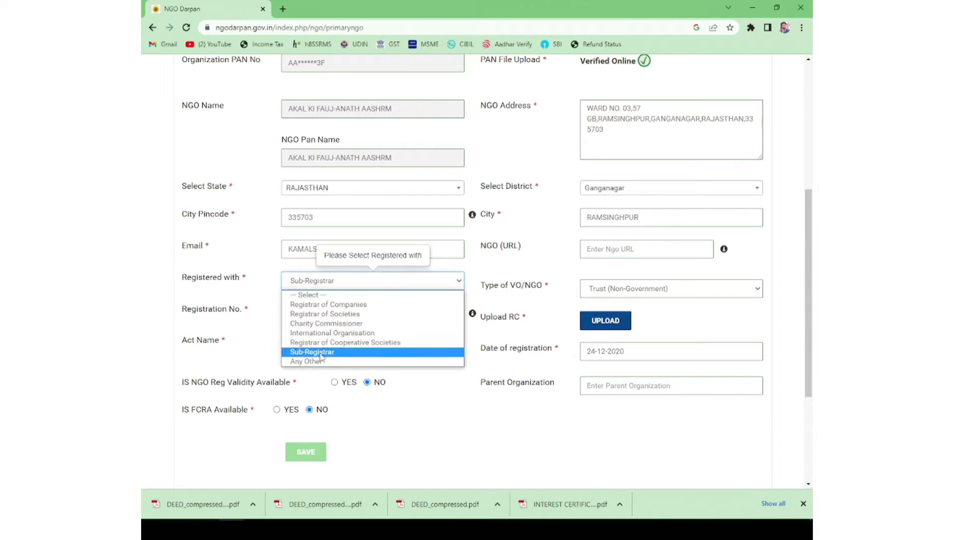
pyautogui.click(340, 352)
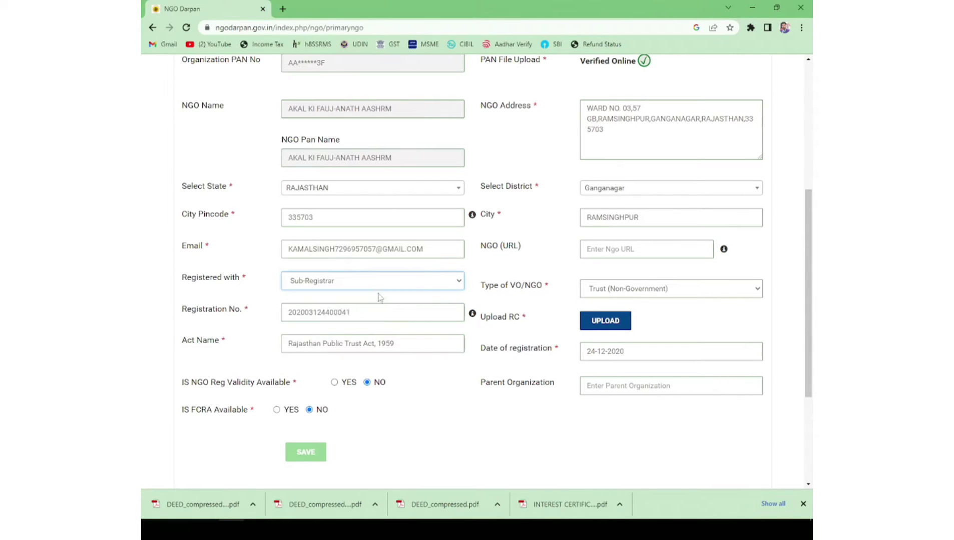
pyautogui.click(617, 293)
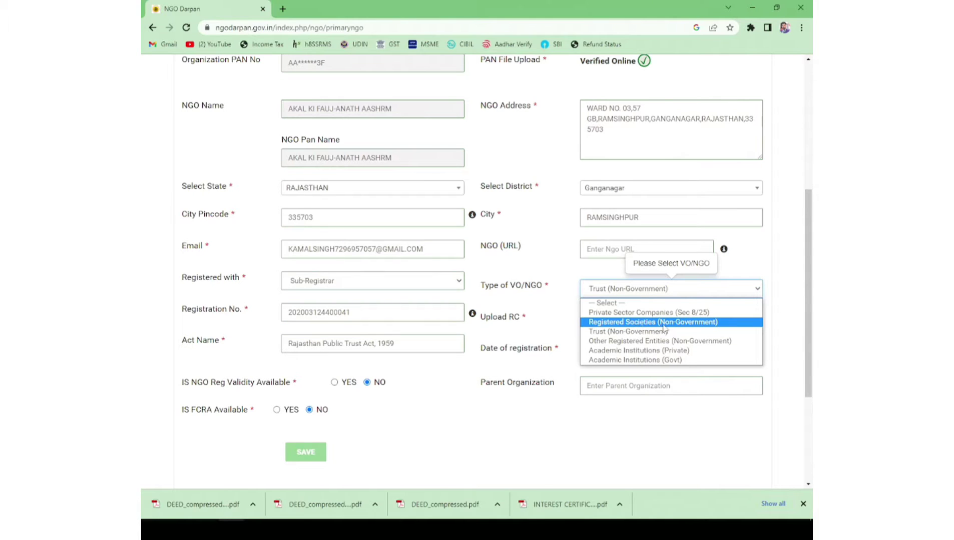
pyautogui.click(633, 334)
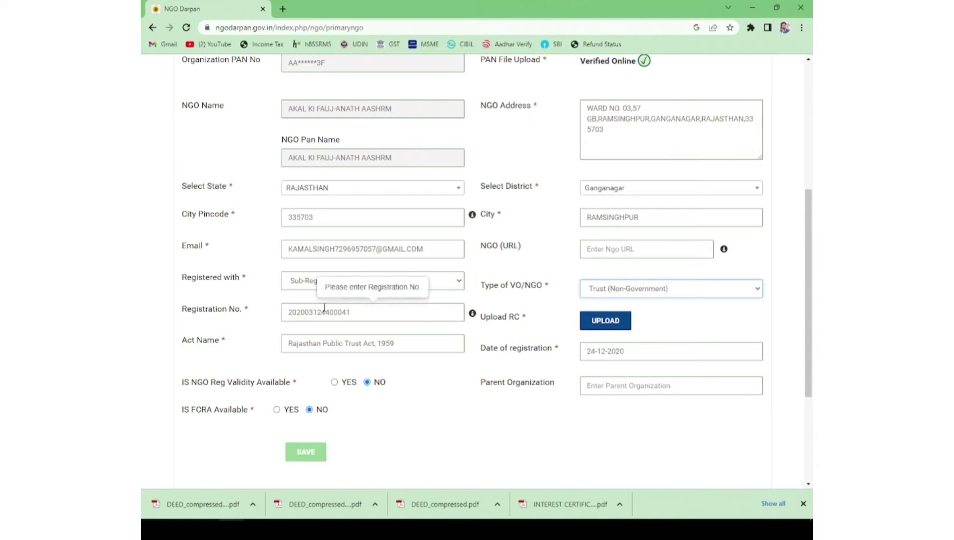
pyautogui.click(339, 508)
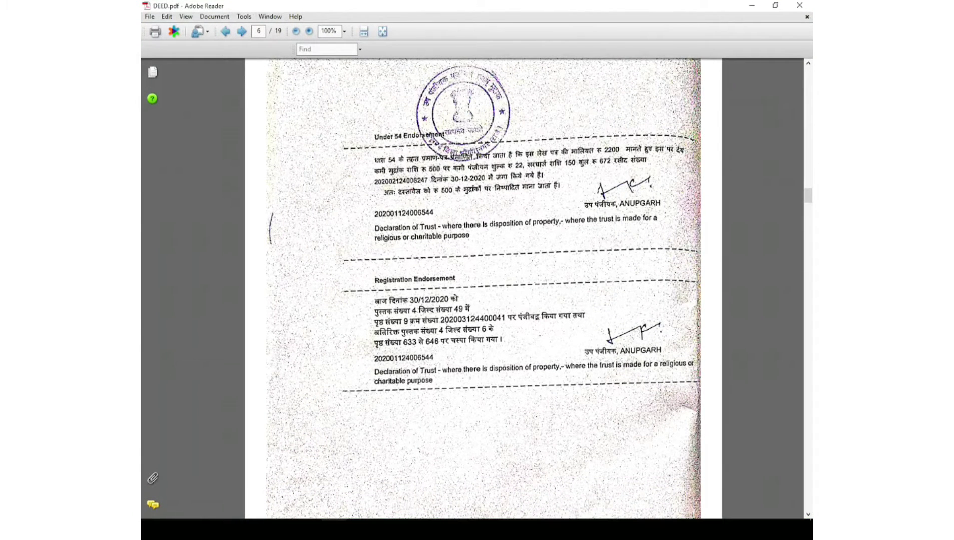
# Step: Select the registration number in the Registration Endorsement on page 6 of DEED.pdf and return to Chrome
pyautogui.moveTo(445, 321); pyautogui.dragTo(503, 320)
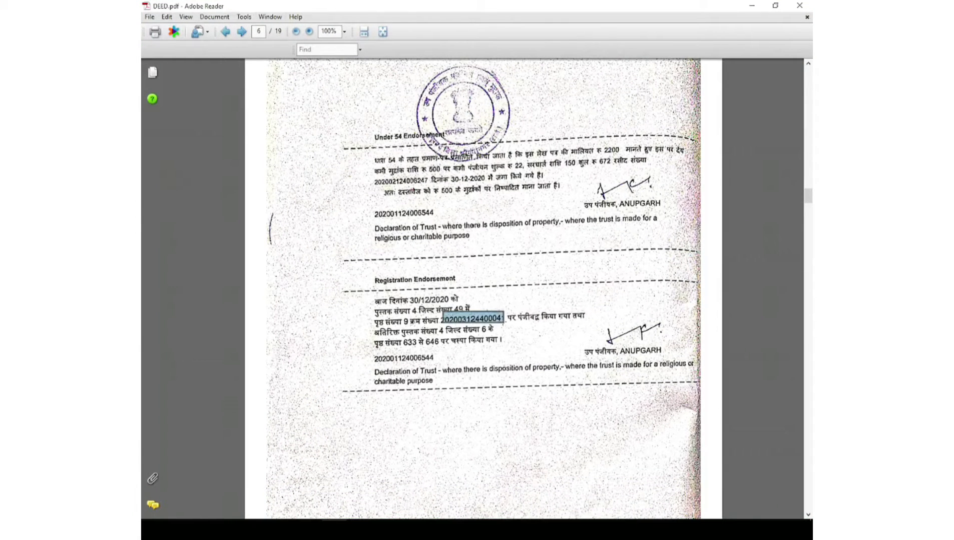
pyautogui.hotkey('alt', 'Tab')
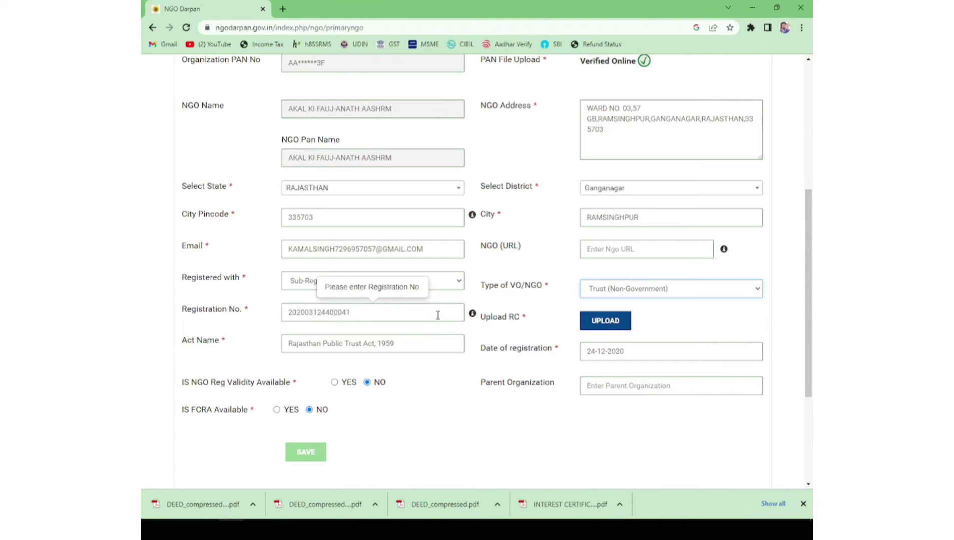
# Step: Open the Upload RC window, pointing out its 2 MB file size limit
pyautogui.doubleClick(513, 317)
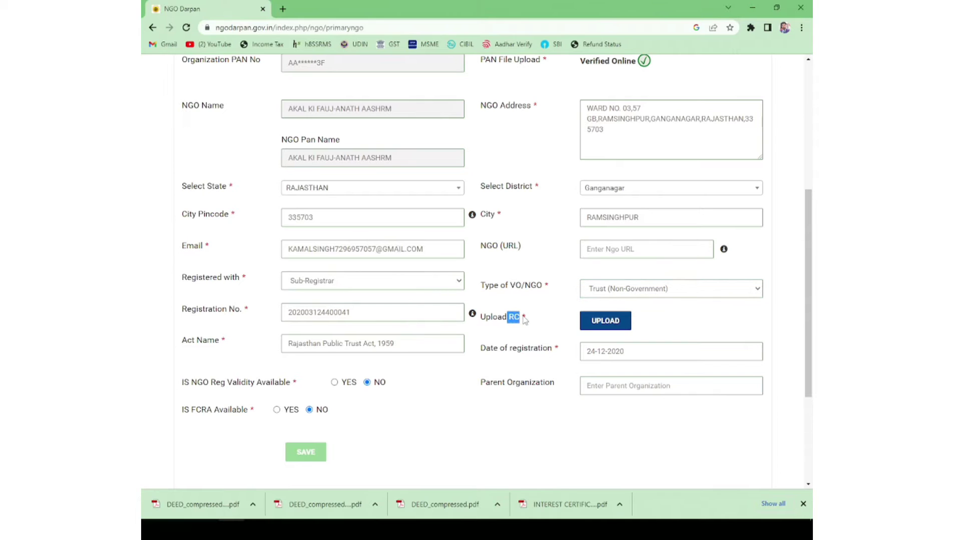
pyautogui.click(529, 311)
pyautogui.click(605, 320)
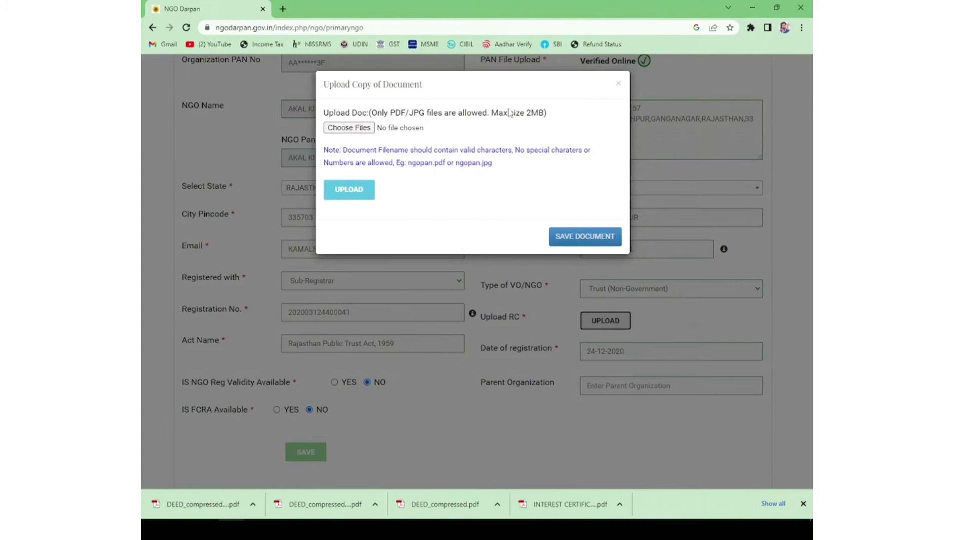
pyautogui.moveTo(526, 115); pyautogui.dragTo(543, 116)
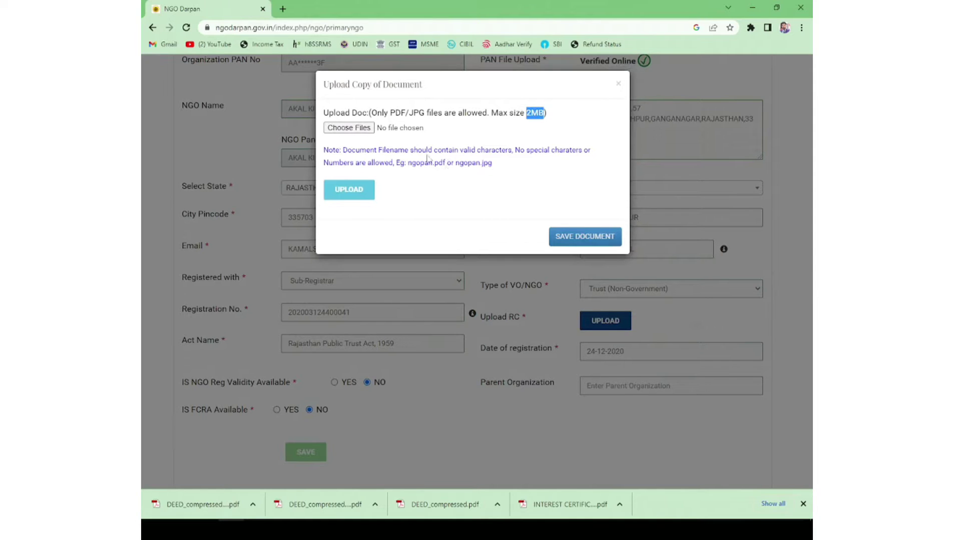
# Step: Upload DEED_compressed (2).pdf, which is rejected as over 2 MB, then upload a smaller compressed copy
pyautogui.click(352, 129)
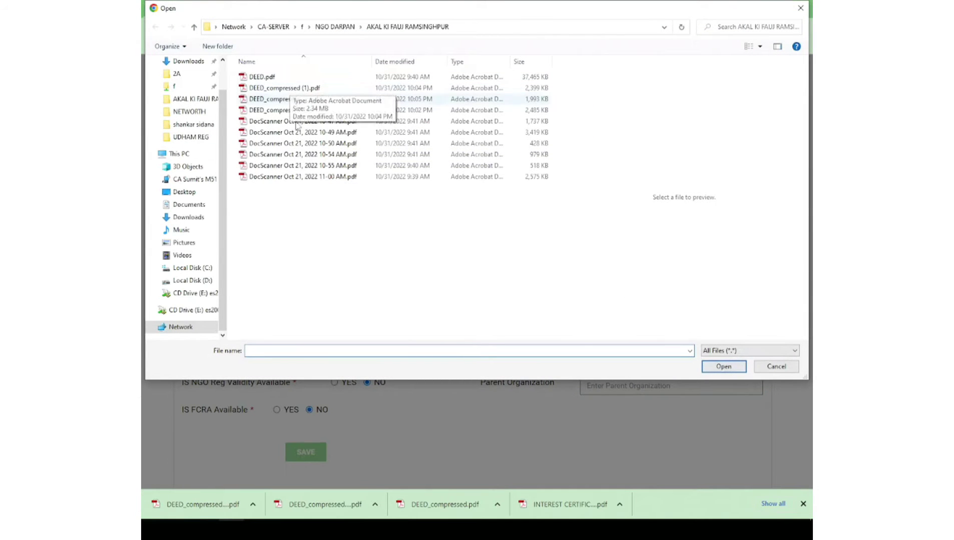
pyautogui.click(303, 100)
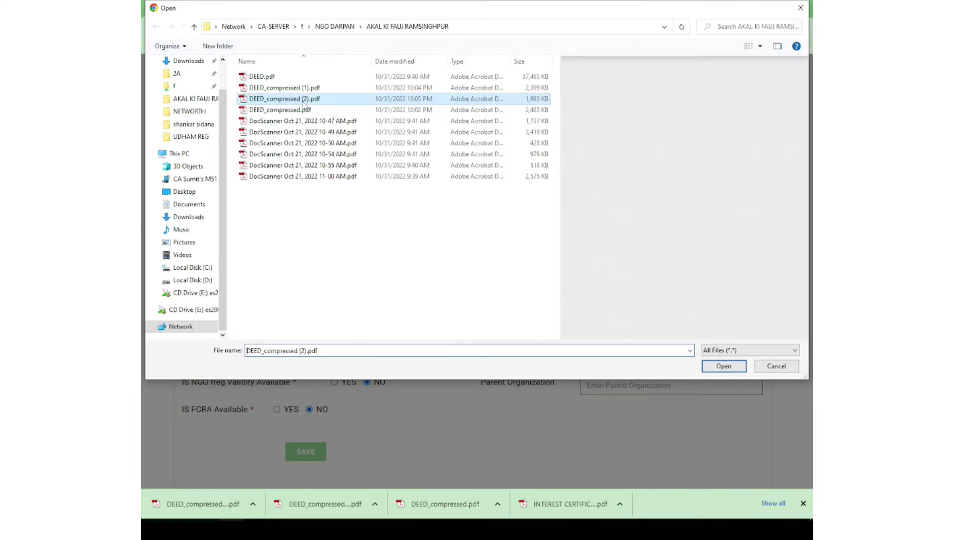
pyautogui.click(723, 367)
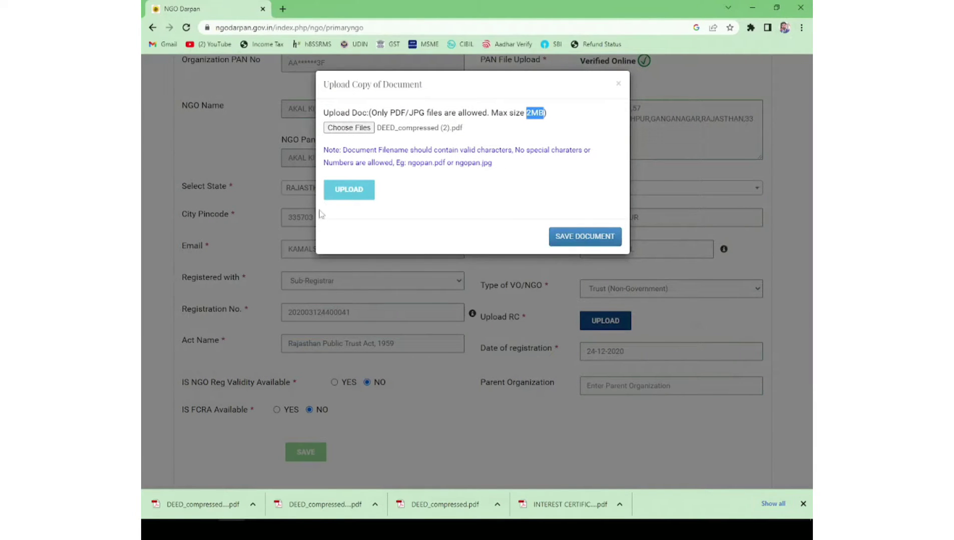
pyautogui.click(341, 193)
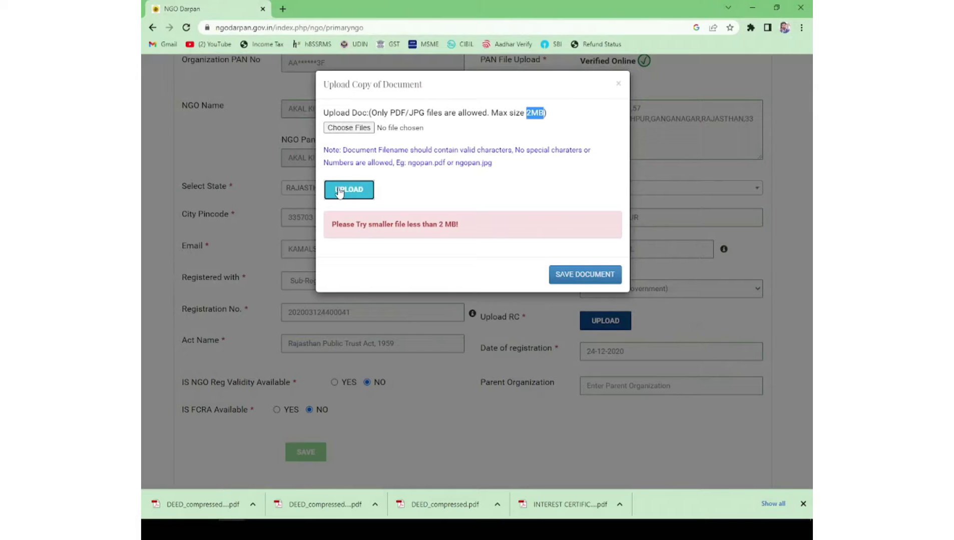
pyautogui.click(581, 276)
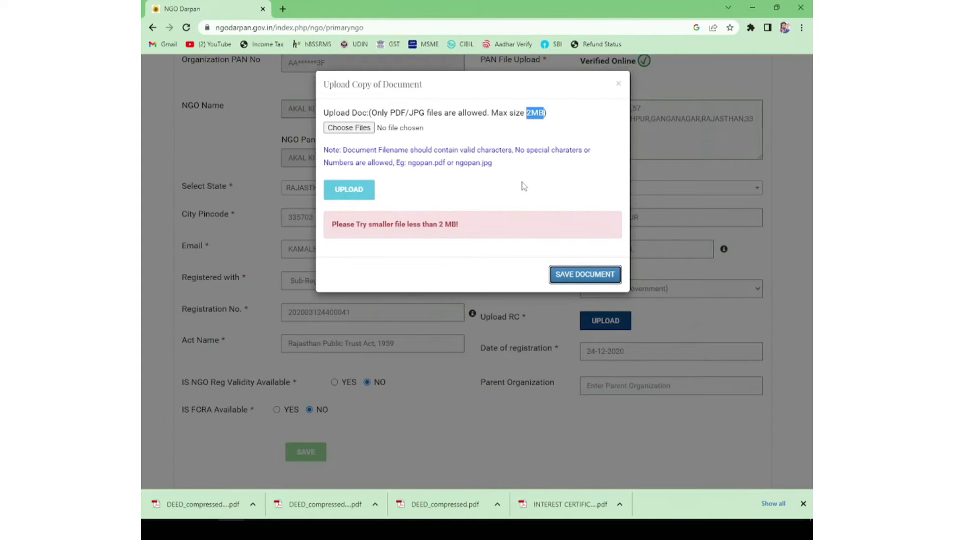
pyautogui.click(346, 194)
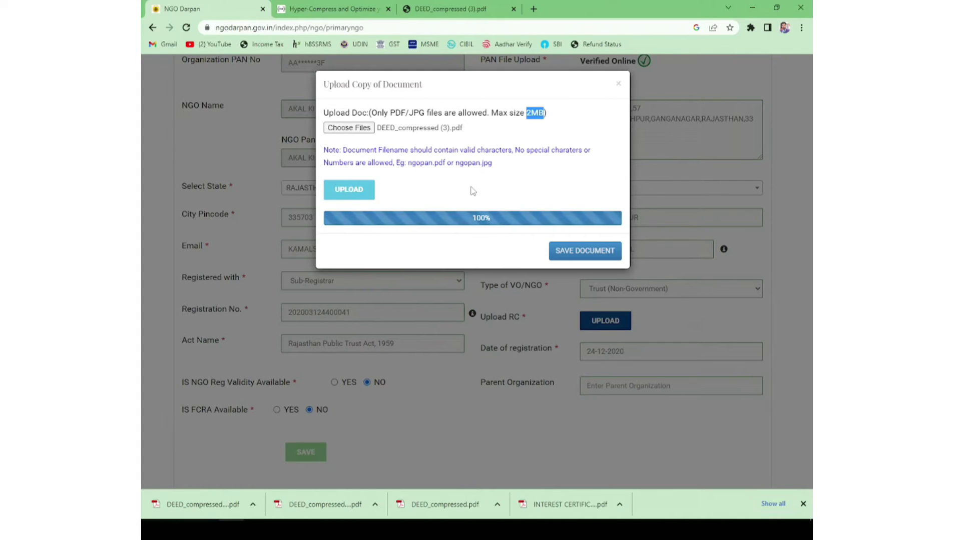
# Step: Save DEED_compressed (3).pdf as the registration certificate and confirm the upload prompt with OK
pyautogui.click(567, 129)
pyautogui.click(593, 255)
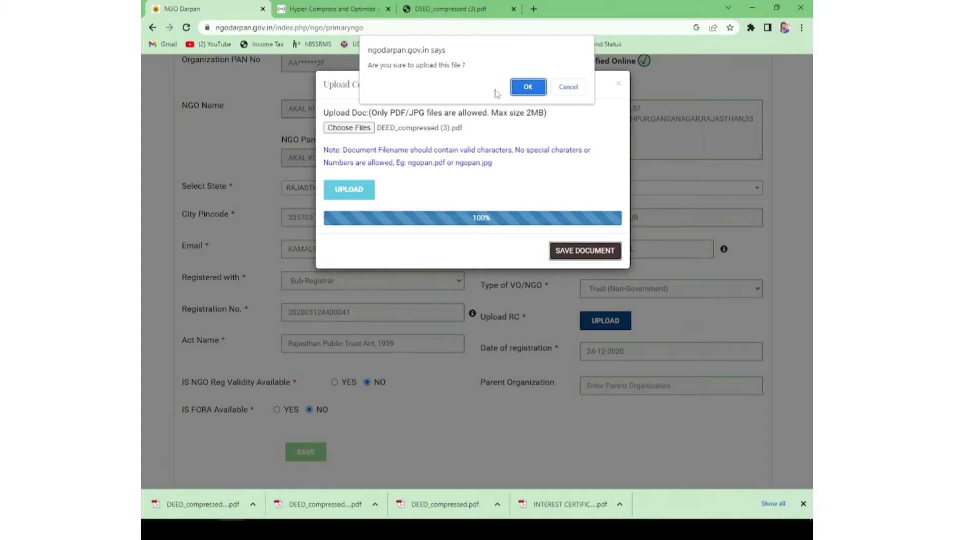
pyautogui.click(527, 89)
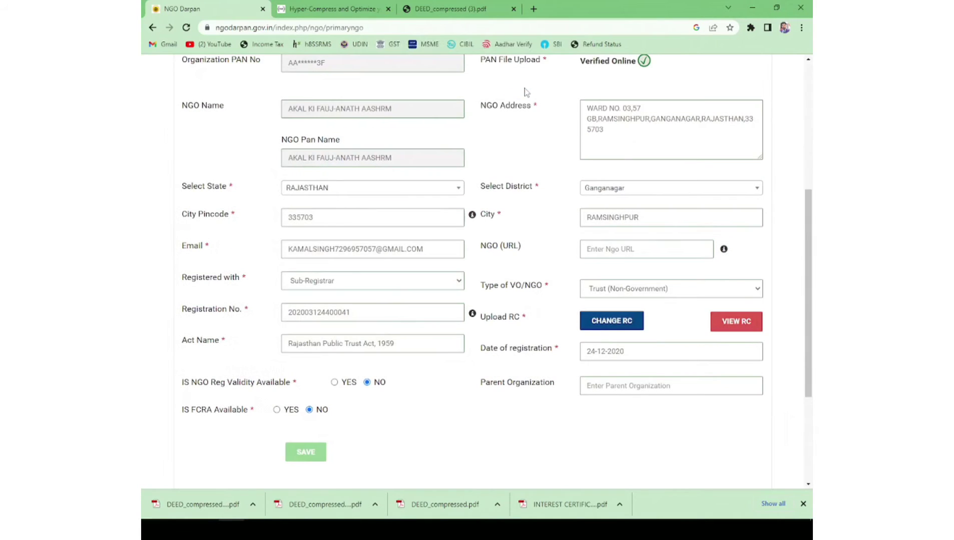
# Step: Save the completed NGO Details and decline Chrome's offer to store the address
pyautogui.scroll(-2, 613, 198)
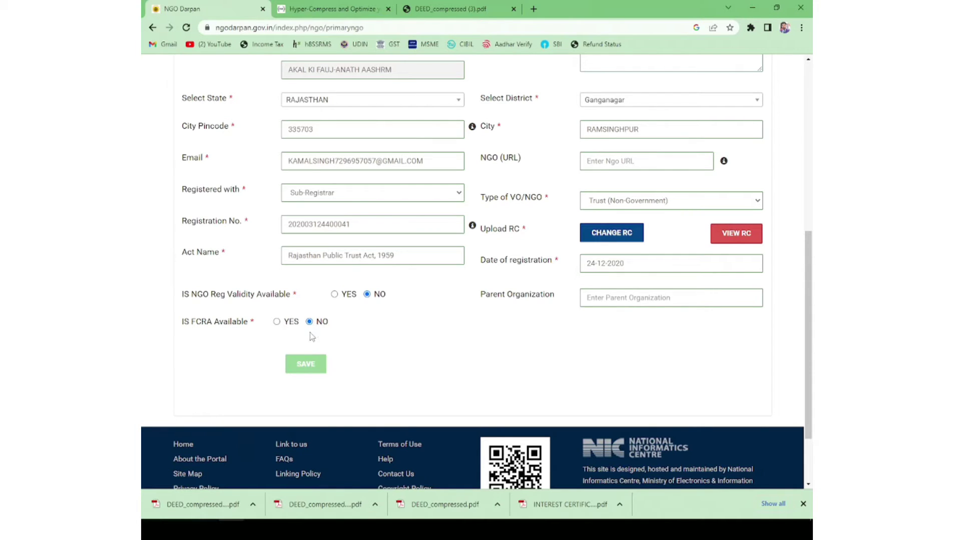
pyautogui.click(305, 363)
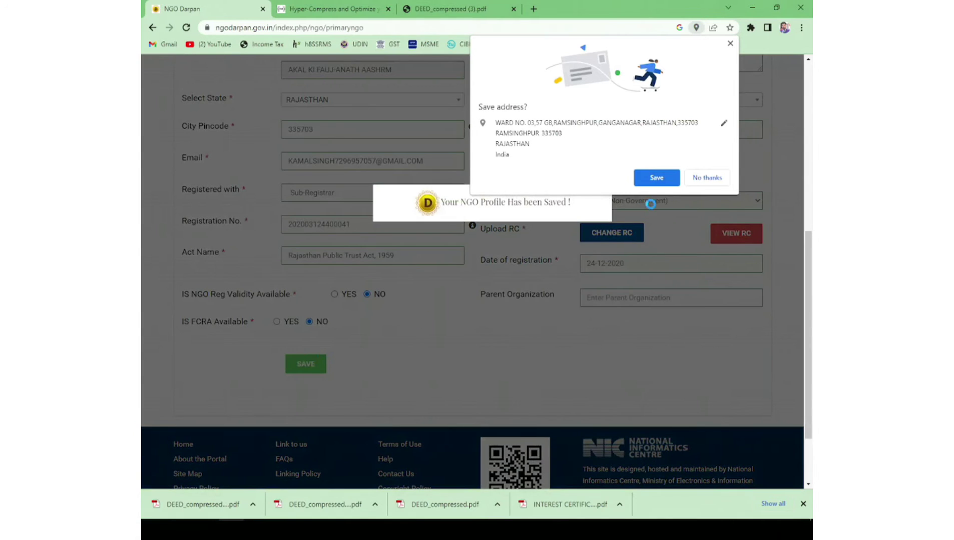
pyautogui.click(703, 180)
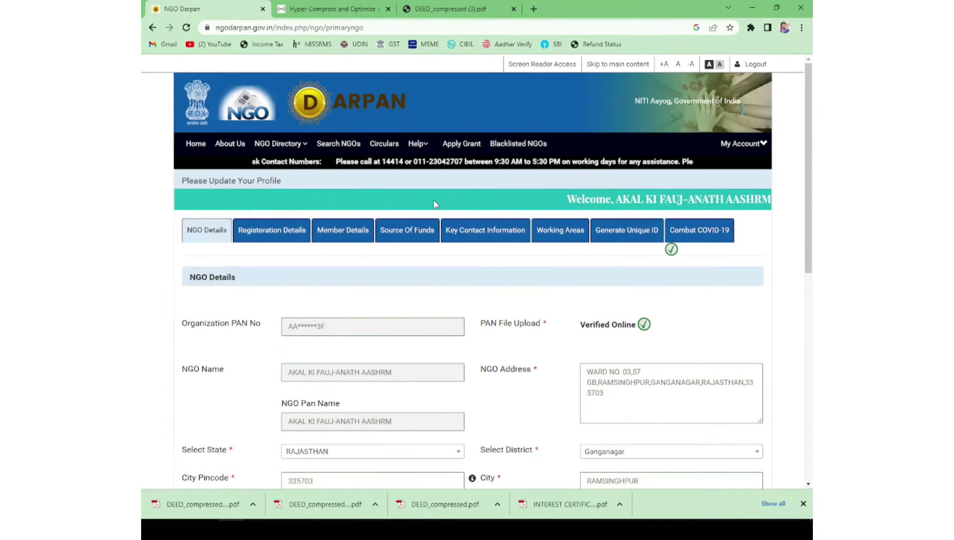
# Step: Save NGO Details and view the 2020-12-24 Sub-Registrar trust registration under Registration Details
pyautogui.scroll(-3, 402, 235)
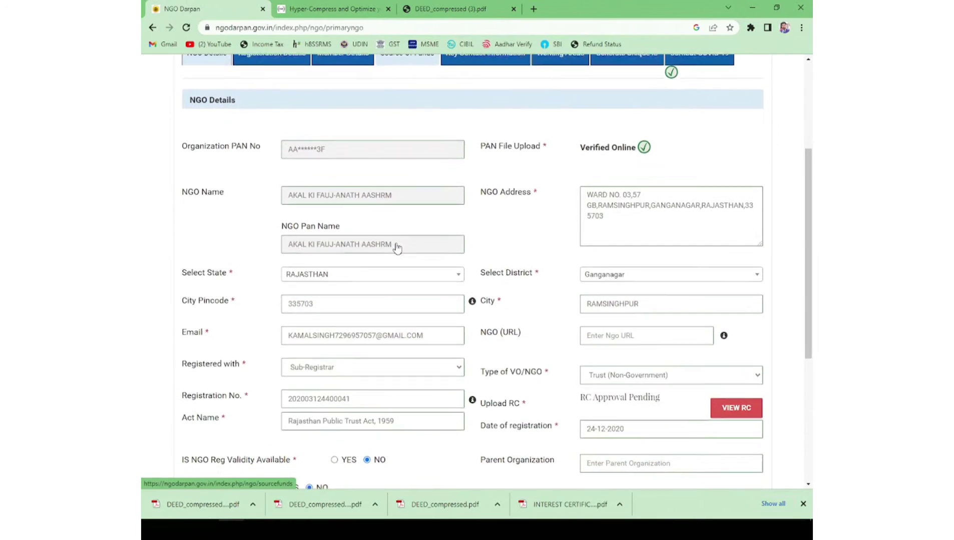
pyautogui.scroll(-5, 395, 248)
pyautogui.click(305, 277)
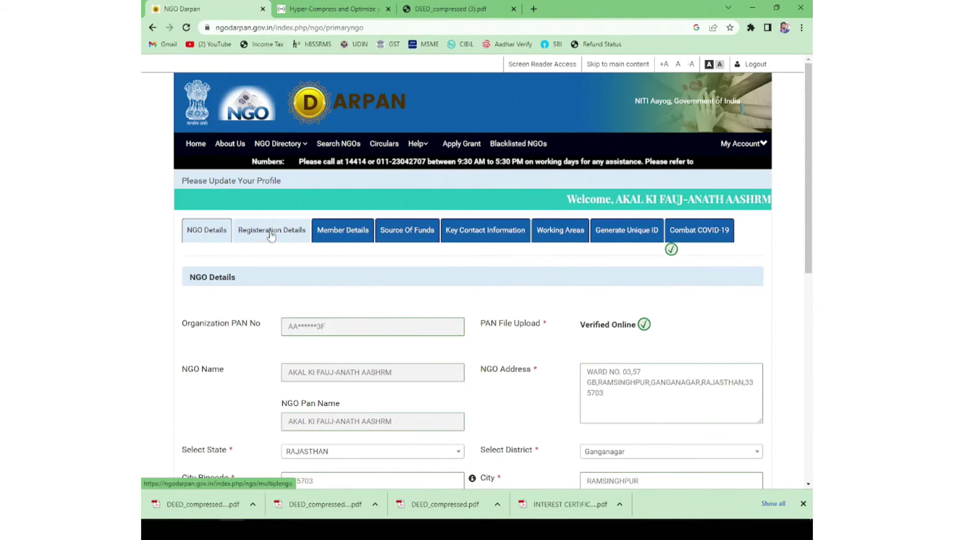
pyautogui.click(273, 233)
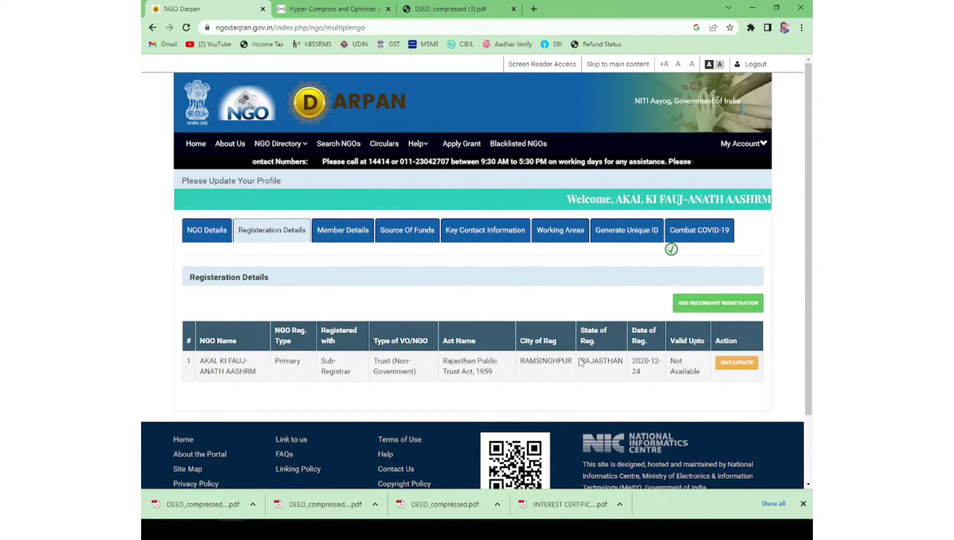
pyautogui.scroll(-2, 625, 341)
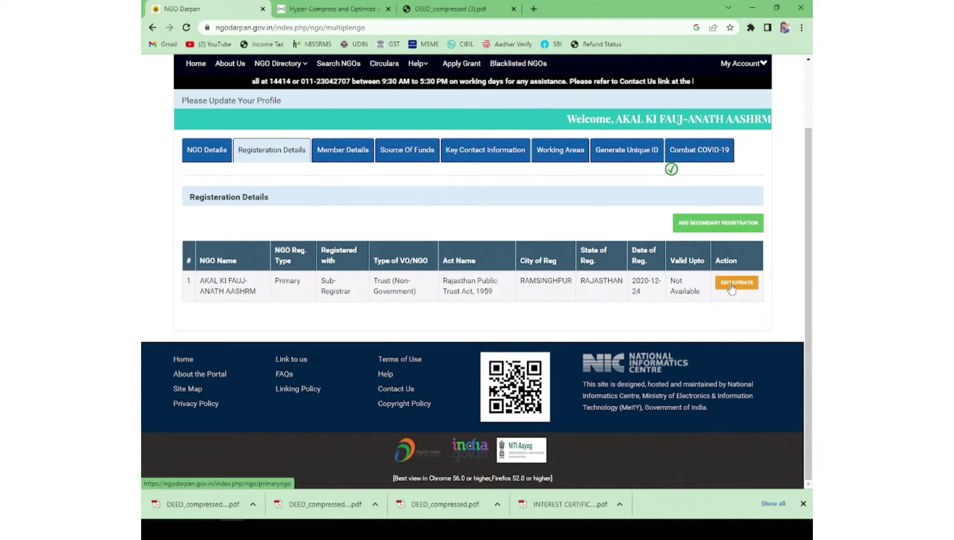
# Step: In Member Details, review the mandatory Chairman/President and Treasurer posts, then start a new office bearer
pyautogui.click(342, 151)
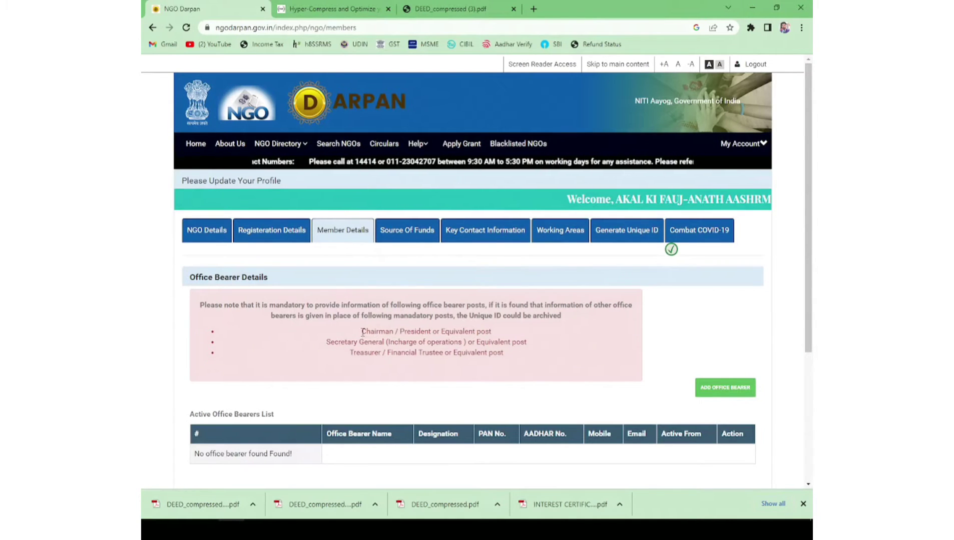
pyautogui.moveTo(362, 332); pyautogui.dragTo(432, 333)
pyautogui.click(328, 342)
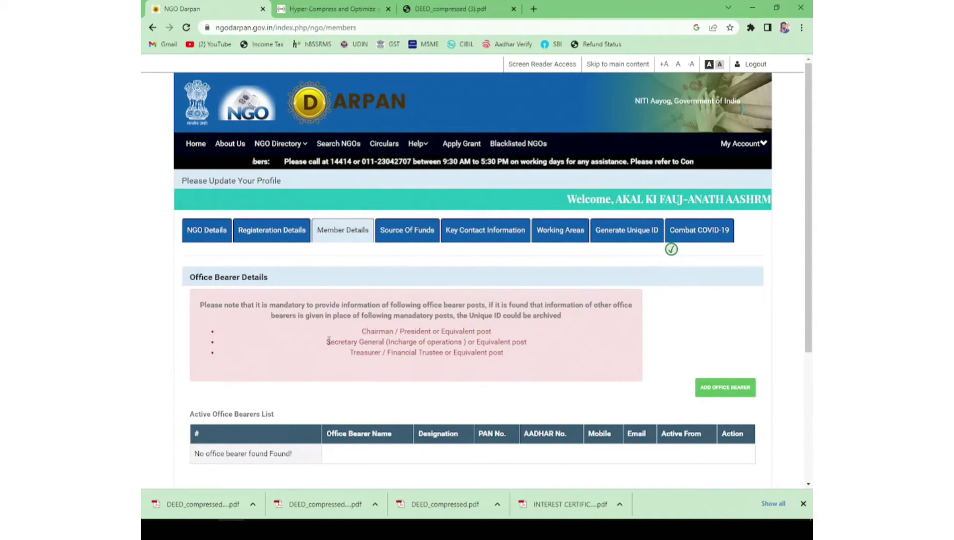
pyautogui.moveTo(326, 342); pyautogui.dragTo(433, 356)
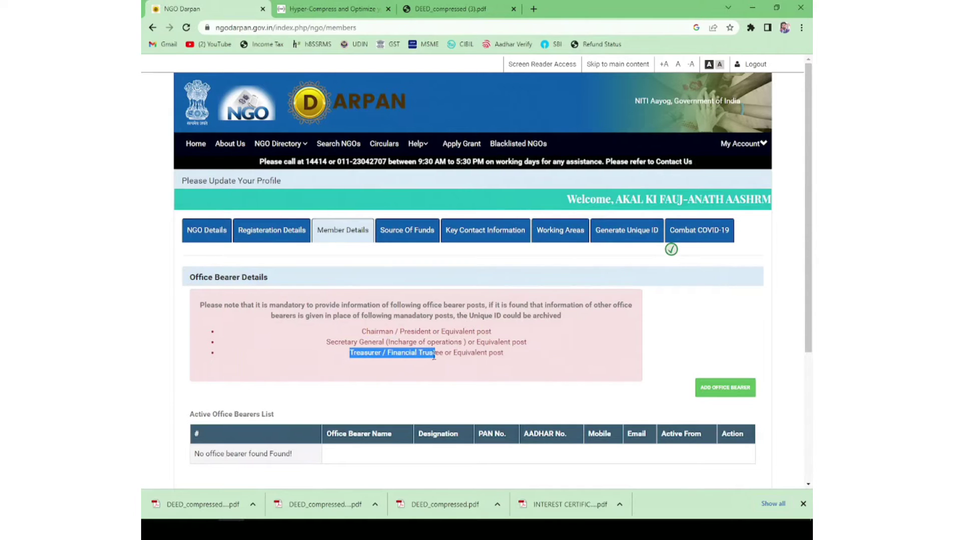
pyautogui.click(409, 383)
pyautogui.scroll(-2, 409, 384)
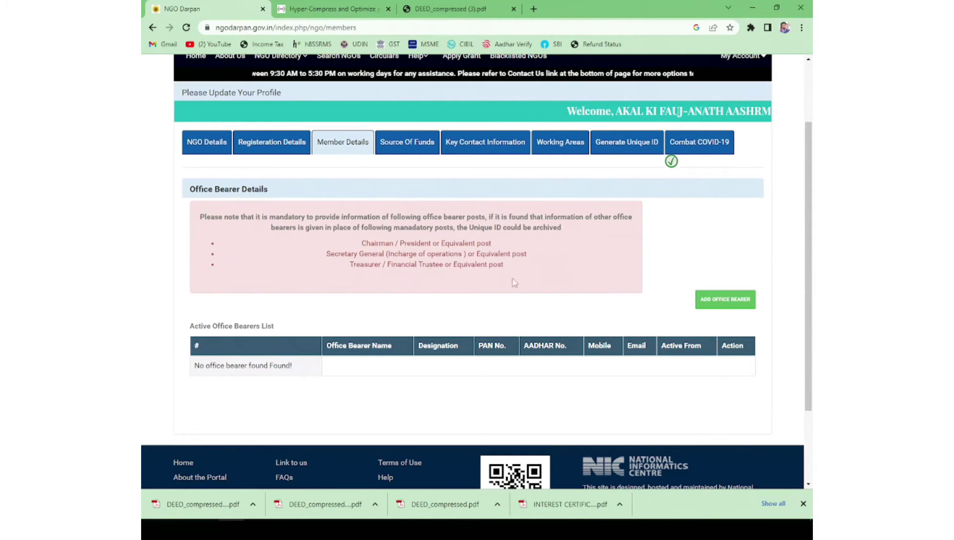
pyautogui.click(723, 302)
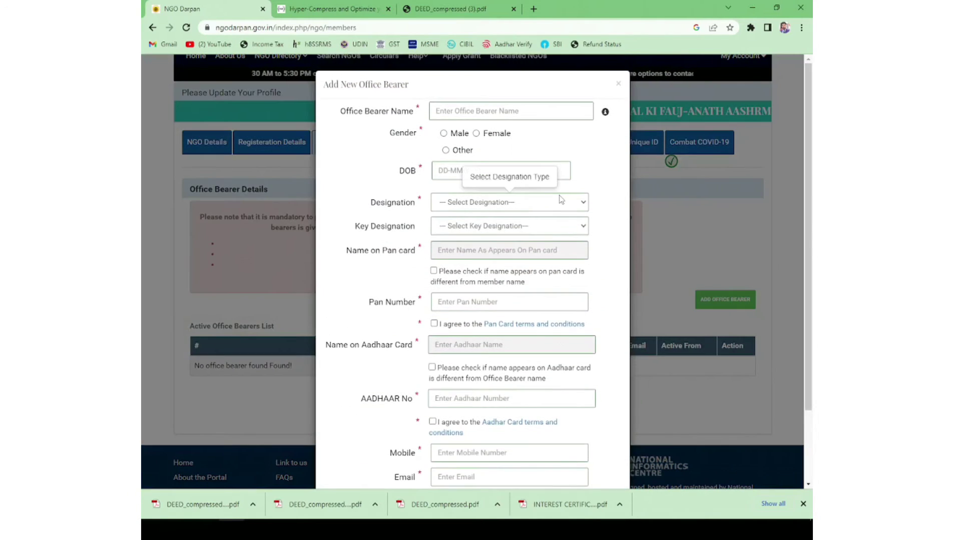
# Step: Enter the office bearer's name, gender Male, date of birth, and designation President
pyautogui.click(488, 110)
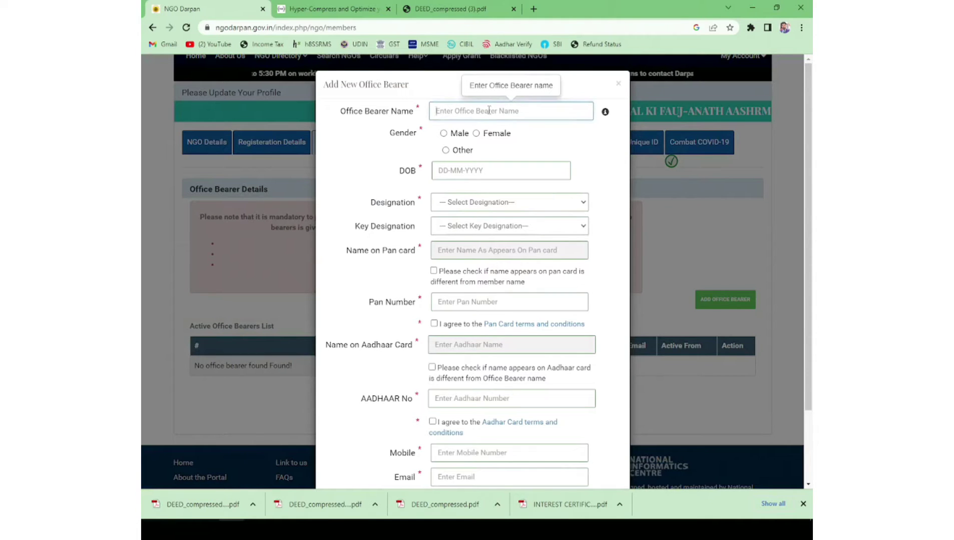
pyautogui.click(444, 134)
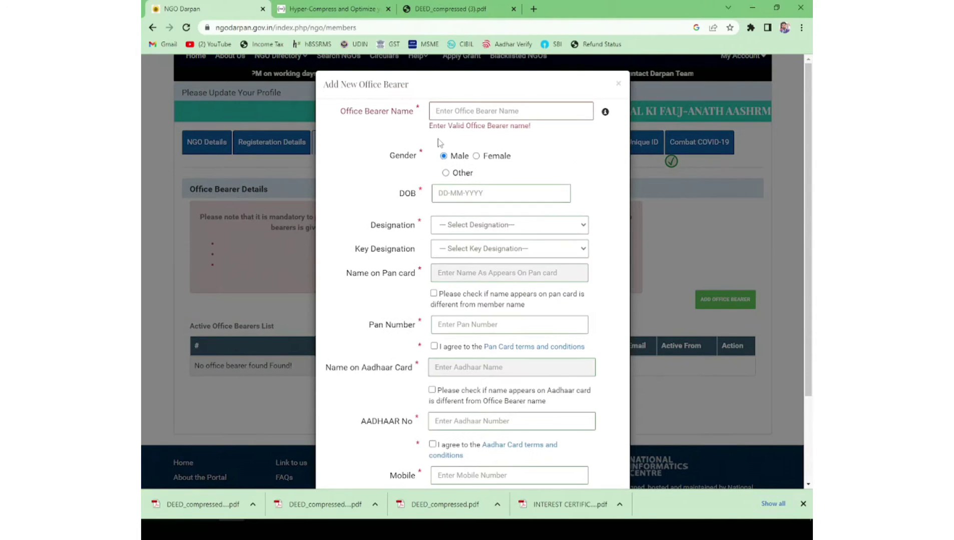
pyautogui.click(441, 190)
pyautogui.click(446, 193)
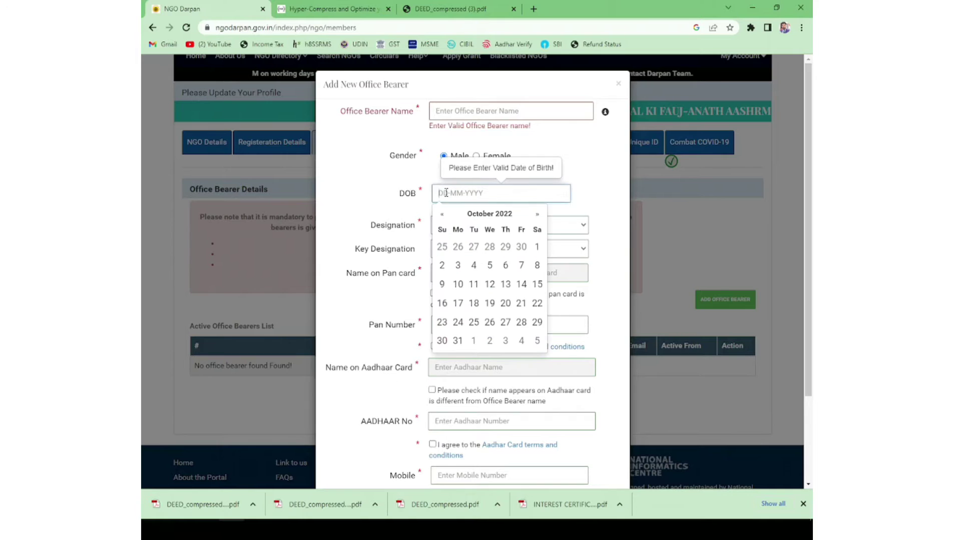
pyautogui.click(475, 224)
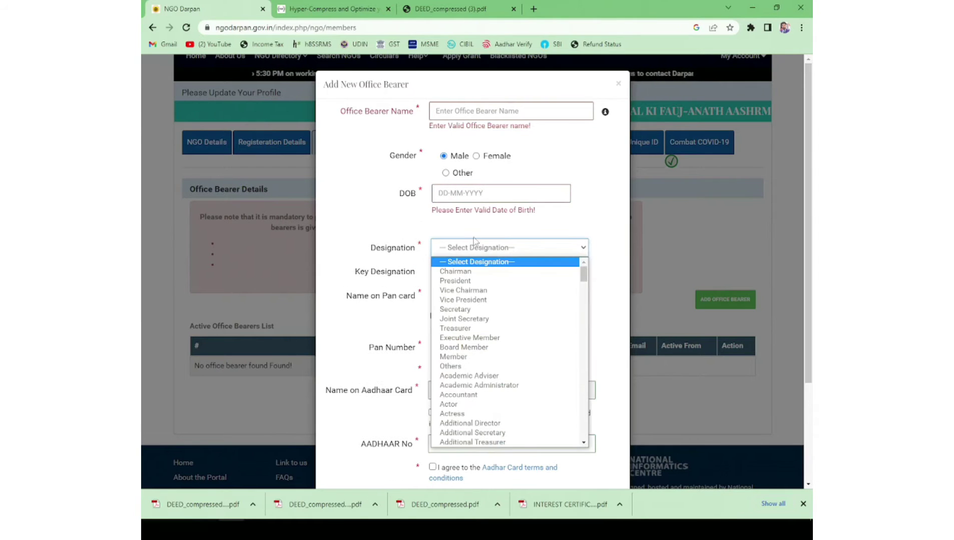
pyautogui.click(466, 281)
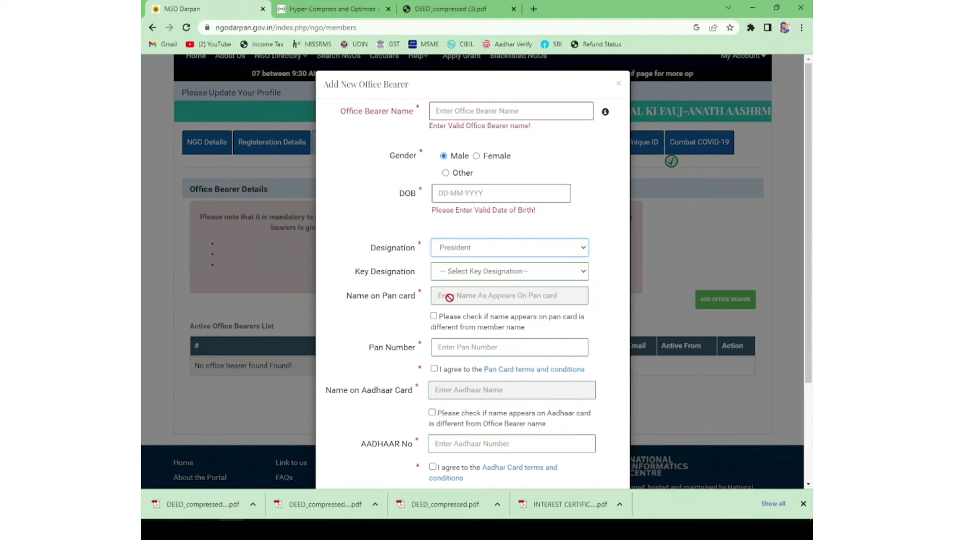
# Step: Enter the PAN and Aadhaar with their terms accepted, the mobile number, and the active-since date
pyautogui.scroll(-2, 449, 297)
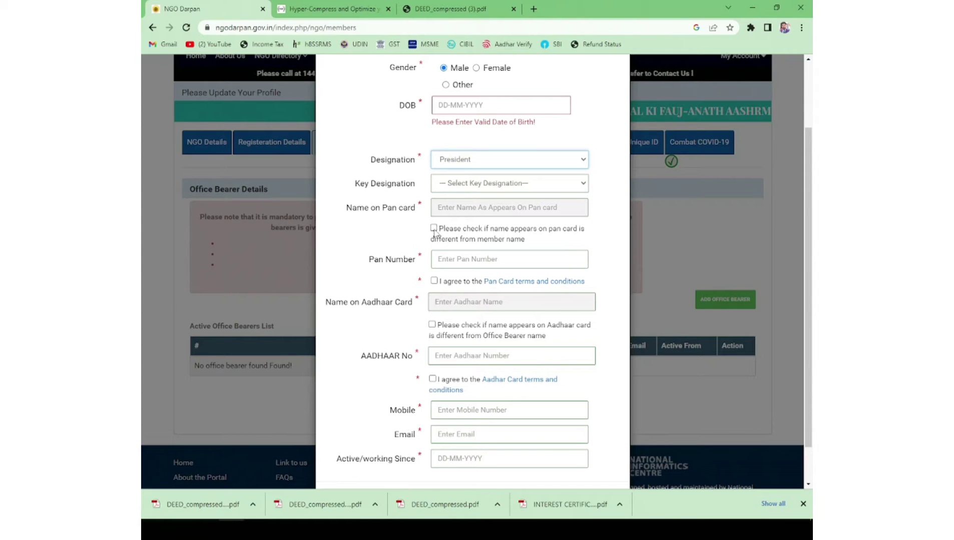
pyautogui.click(456, 261)
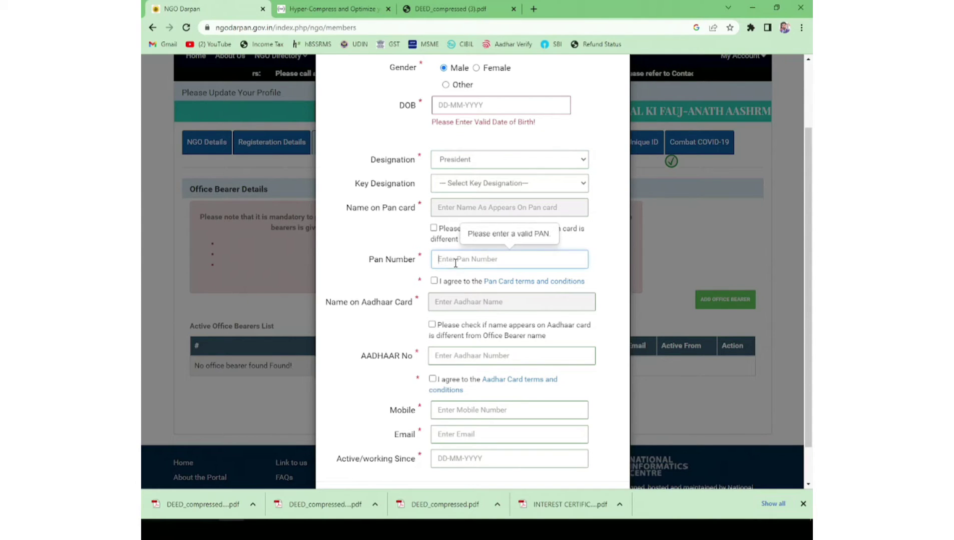
pyautogui.click(433, 281)
pyautogui.scroll(-2, 440, 253)
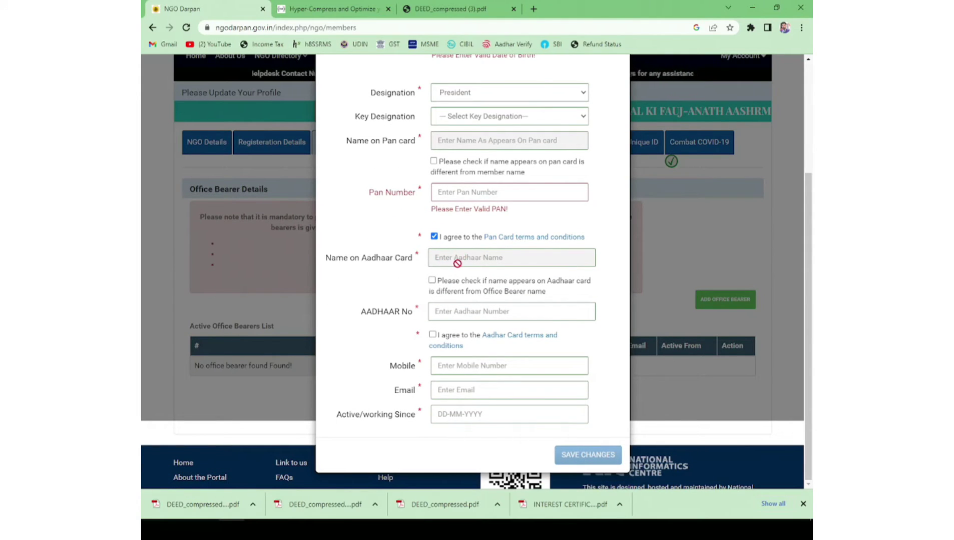
pyautogui.click(433, 335)
pyautogui.scroll(-1, 444, 346)
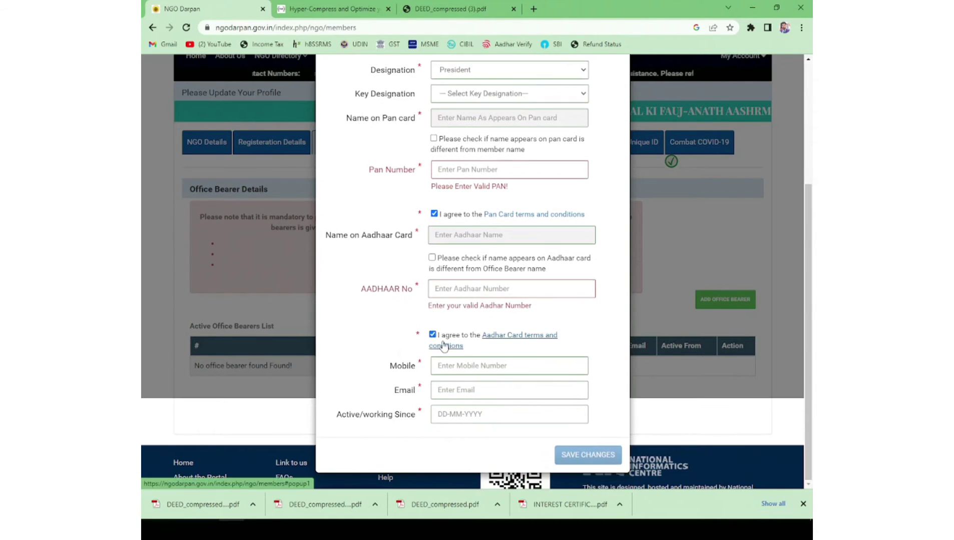
pyautogui.click(448, 400)
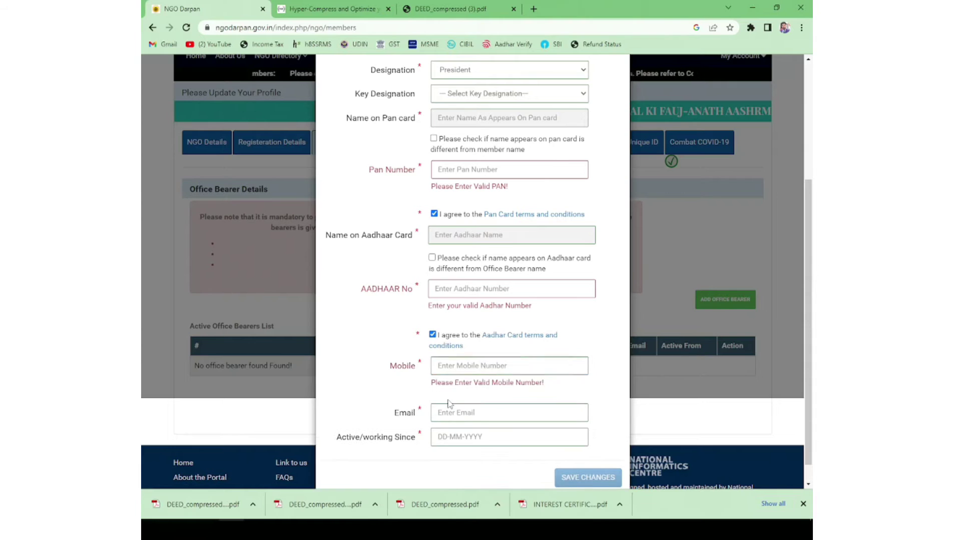
pyautogui.click(445, 437)
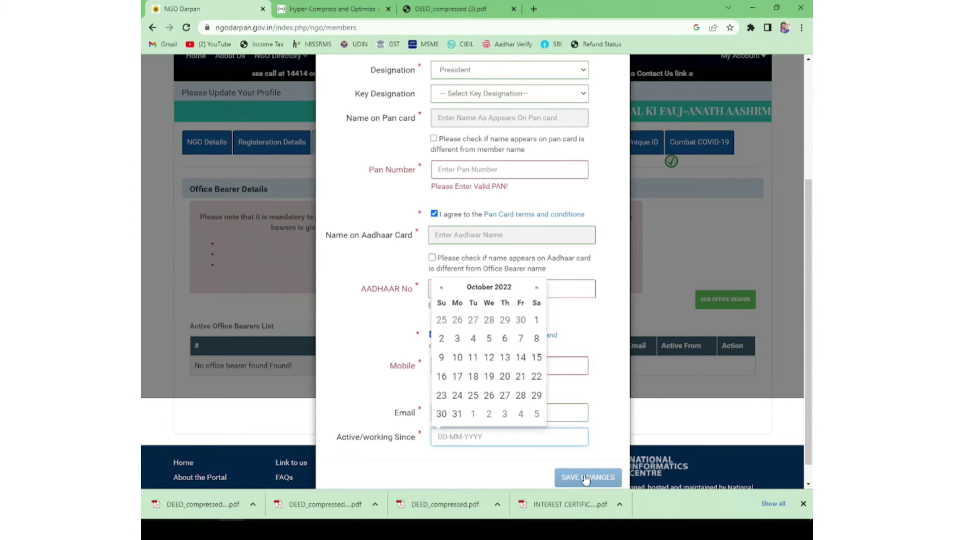
# Step: Save the President's office bearer record and close the update form
pyautogui.click(615, 431)
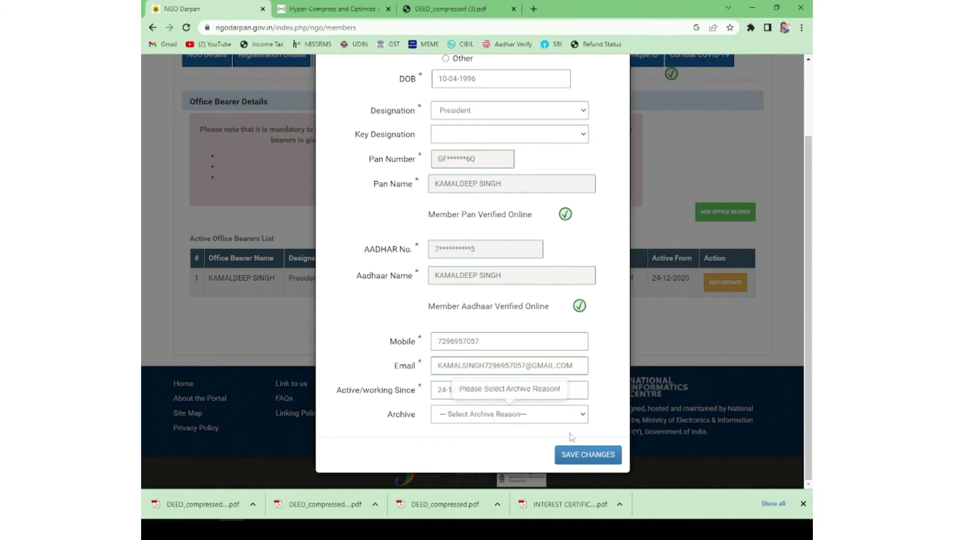
pyautogui.click(580, 453)
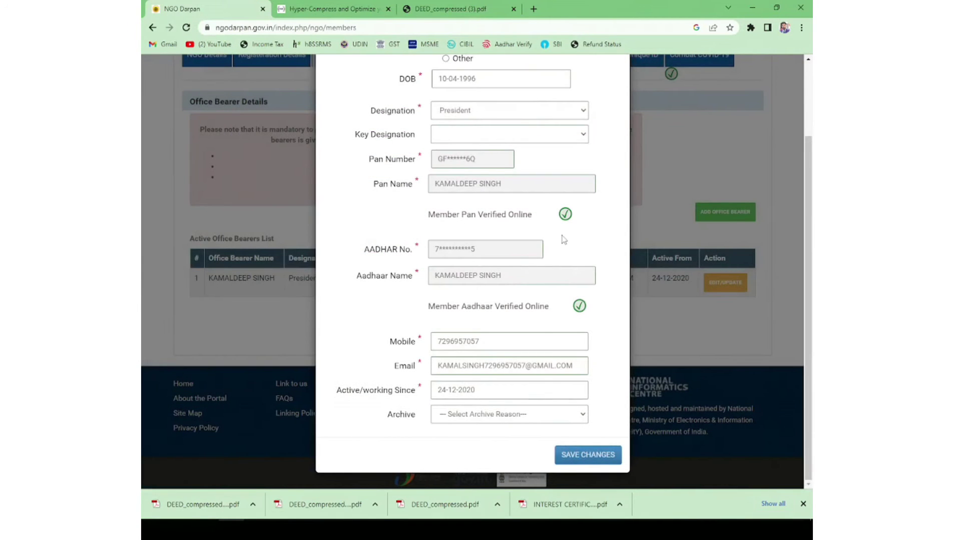
pyautogui.scroll(2, 548, 256)
pyautogui.scroll(-2, 543, 260)
pyautogui.scroll(2, 542, 260)
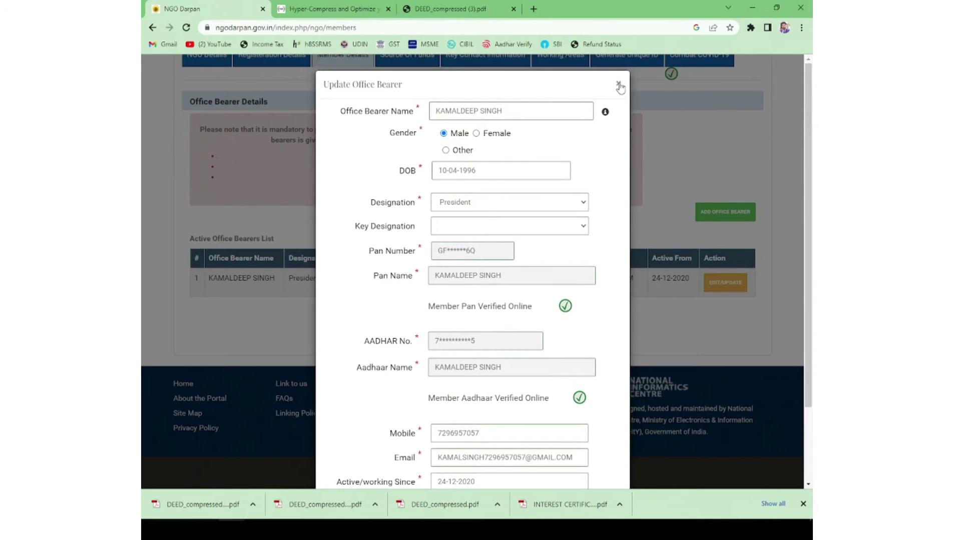
pyautogui.click(619, 84)
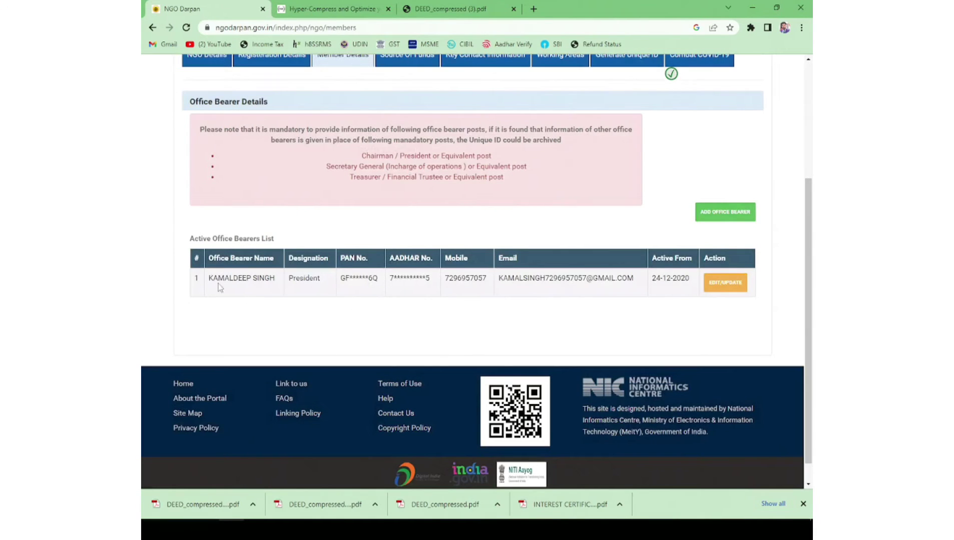
# Step: Accept the Secretary's PAN terms, mark the PAN name as differing, and save the Secretary's details
pyautogui.moveTo(224, 280); pyautogui.dragTo(724, 289)
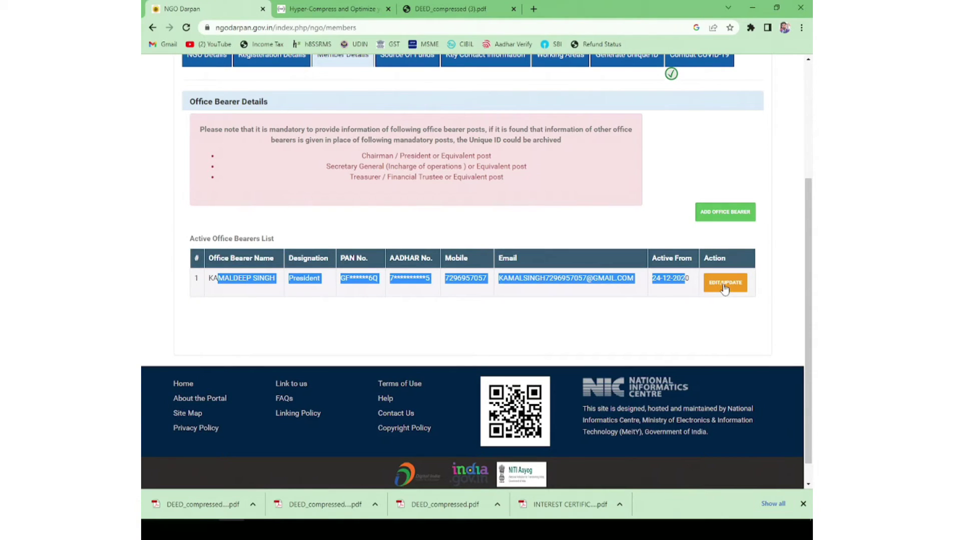
pyautogui.click(716, 145)
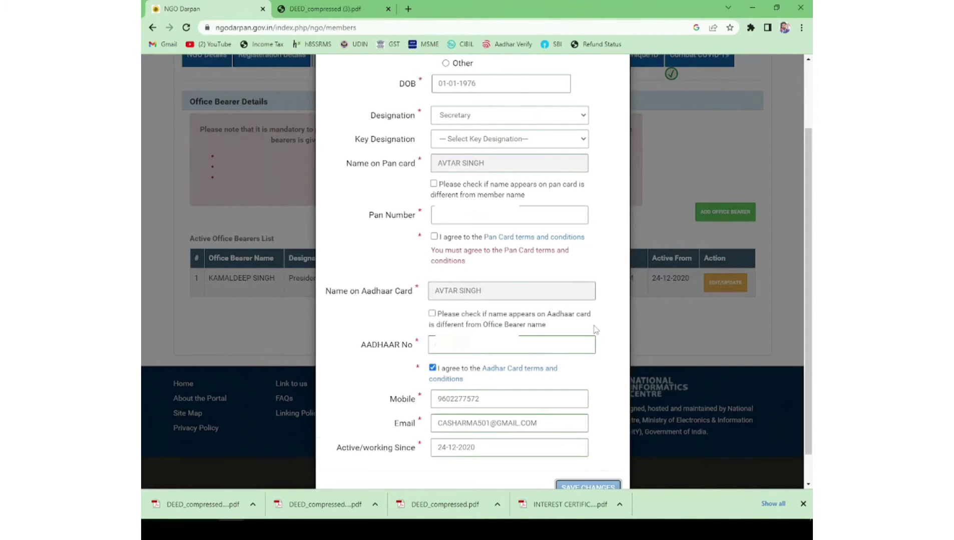
pyautogui.click(434, 237)
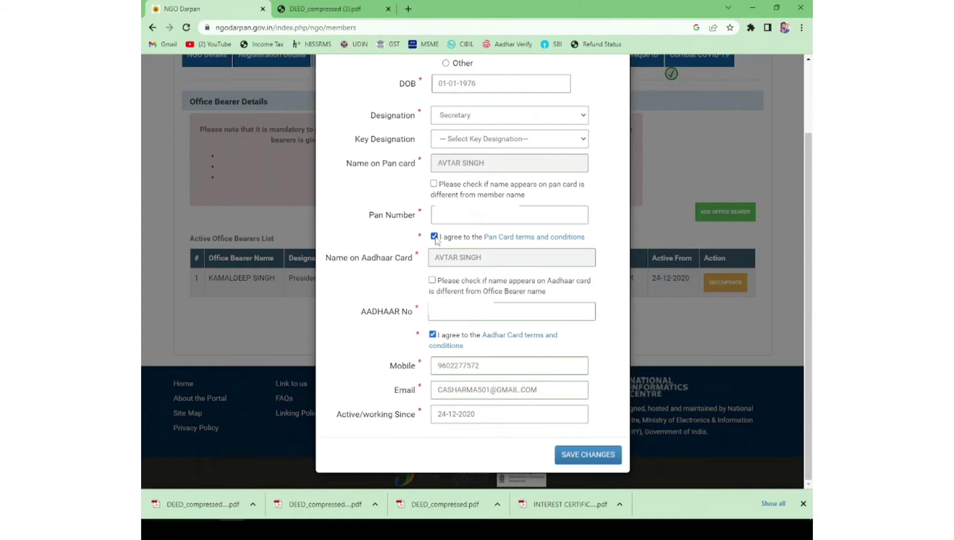
pyautogui.click(433, 183)
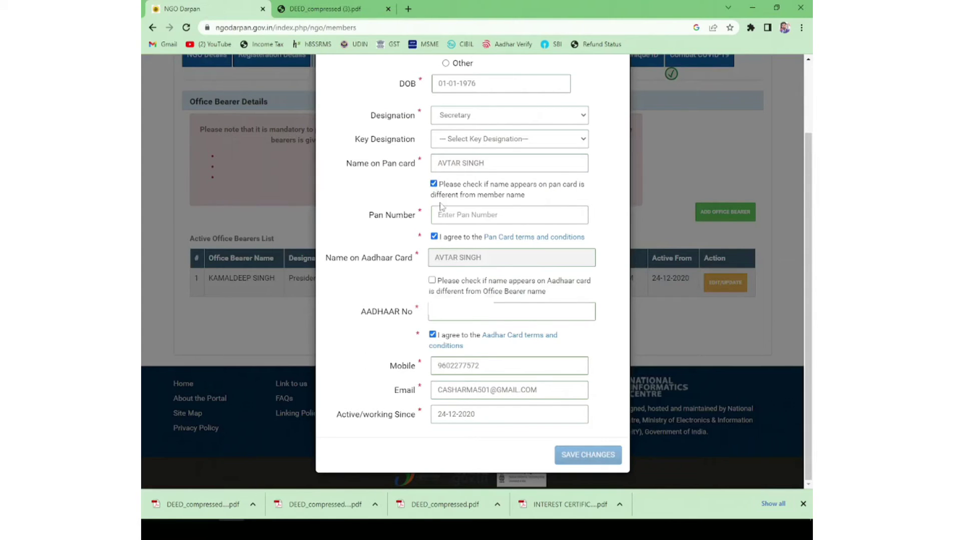
pyautogui.click(574, 455)
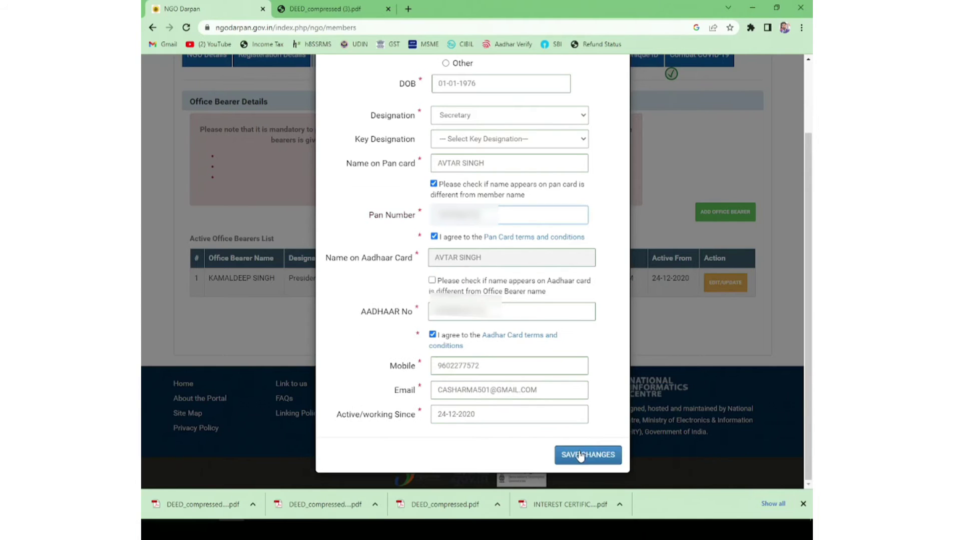
pyautogui.click(579, 456)
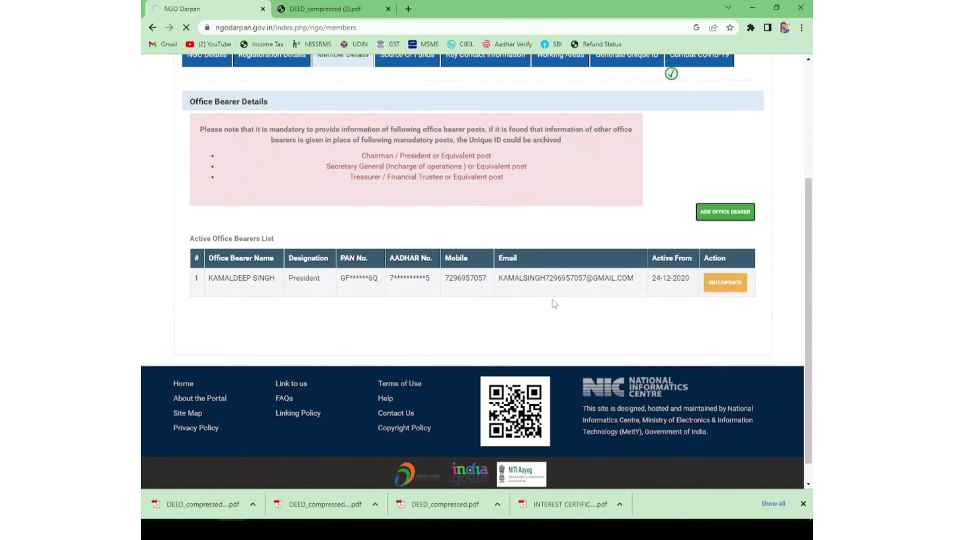
pyautogui.scroll(-3, 314, 339)
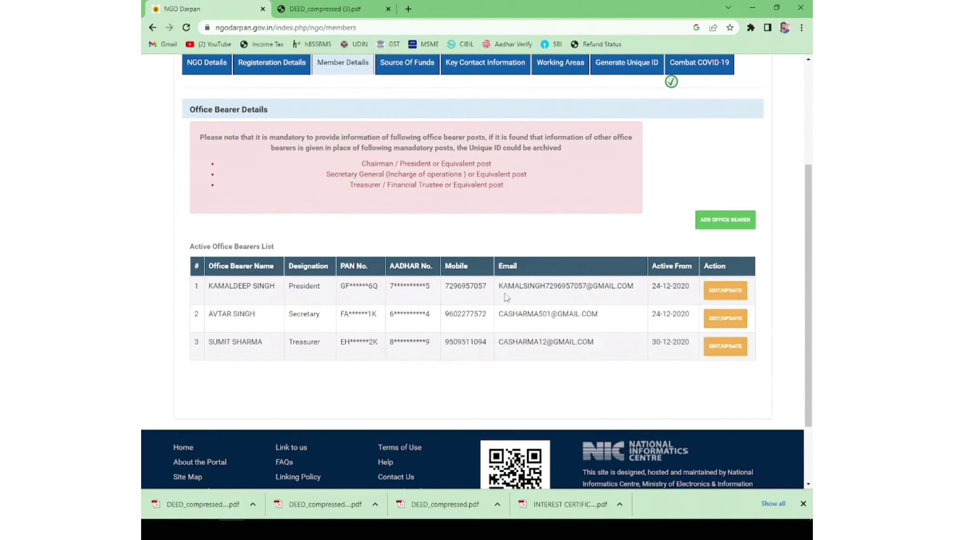
pyautogui.scroll(5, 501, 295)
# Step: Add a 2020-2021 source-of-funds entry with purpose GENERAL PUBLIC DONATION
pyautogui.click(408, 231)
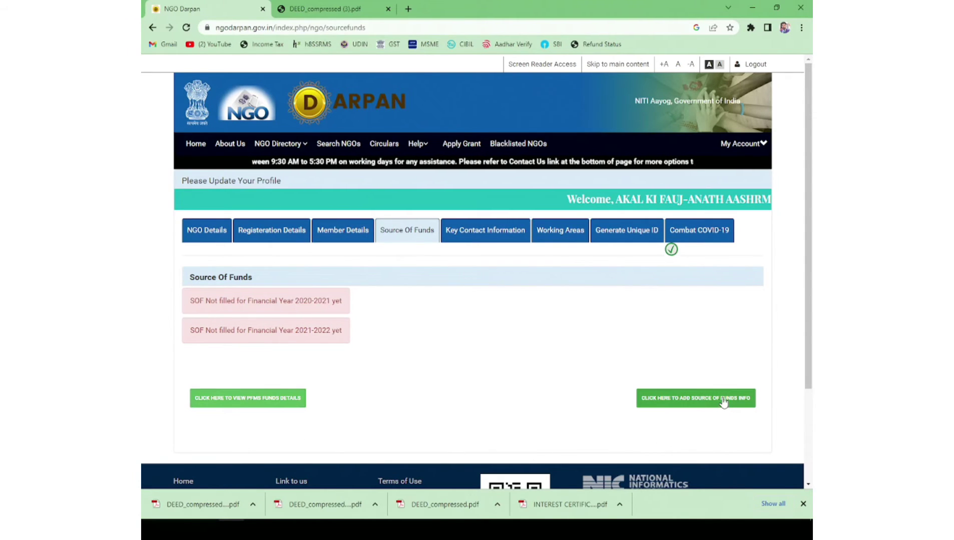
pyautogui.click(724, 402)
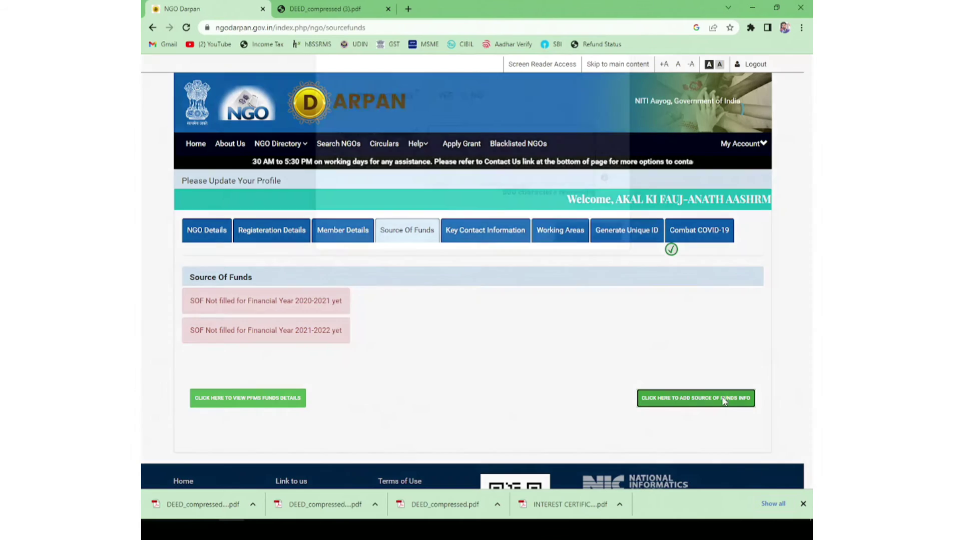
pyautogui.click(505, 117)
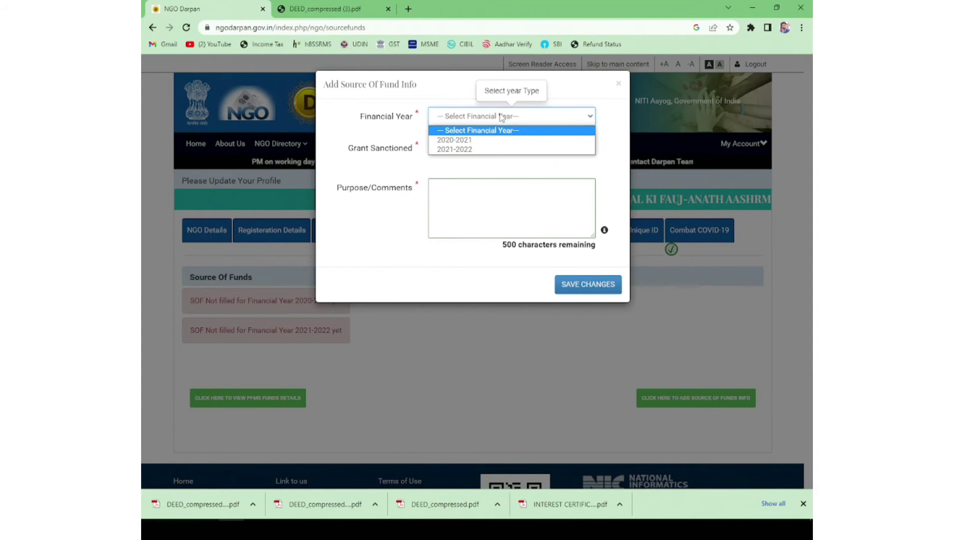
pyautogui.click(458, 141)
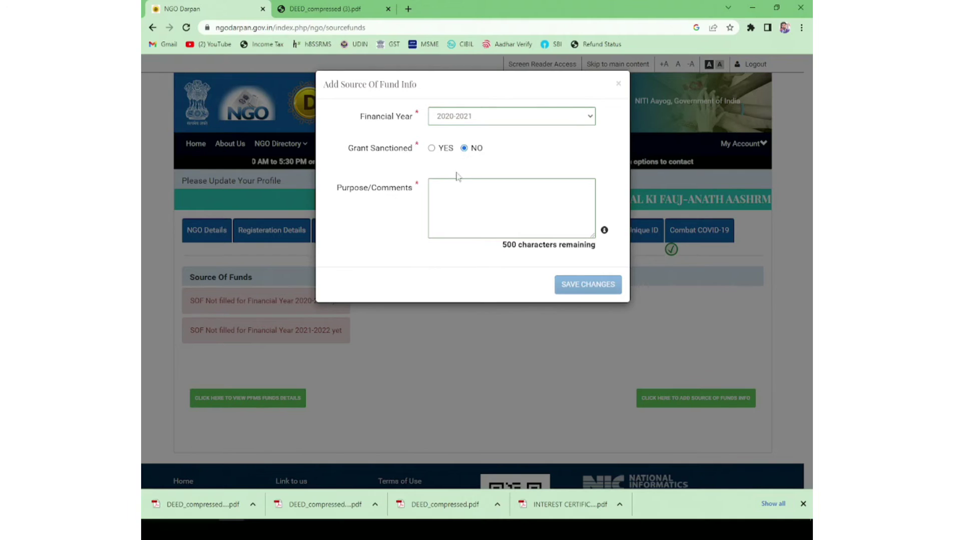
pyautogui.click(451, 193)
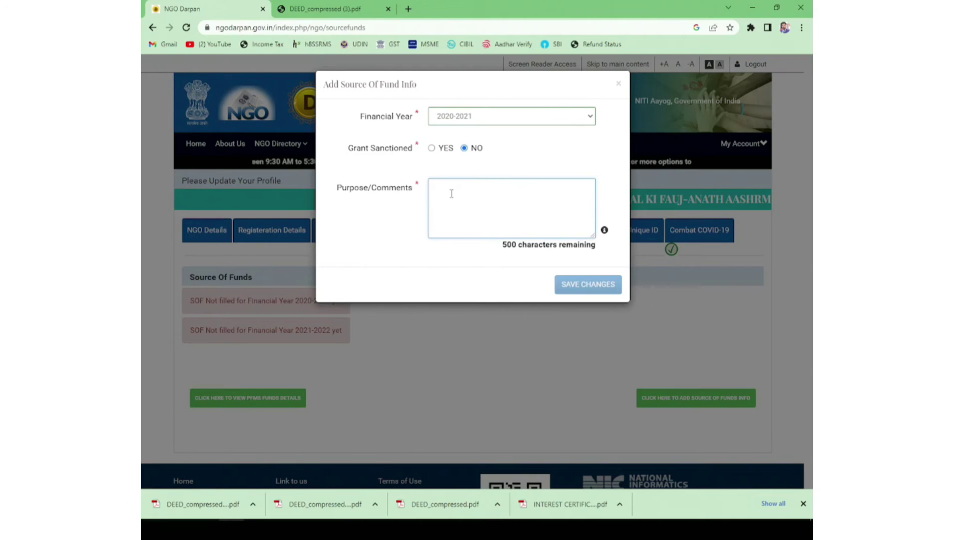
pyautogui.write('GEN')
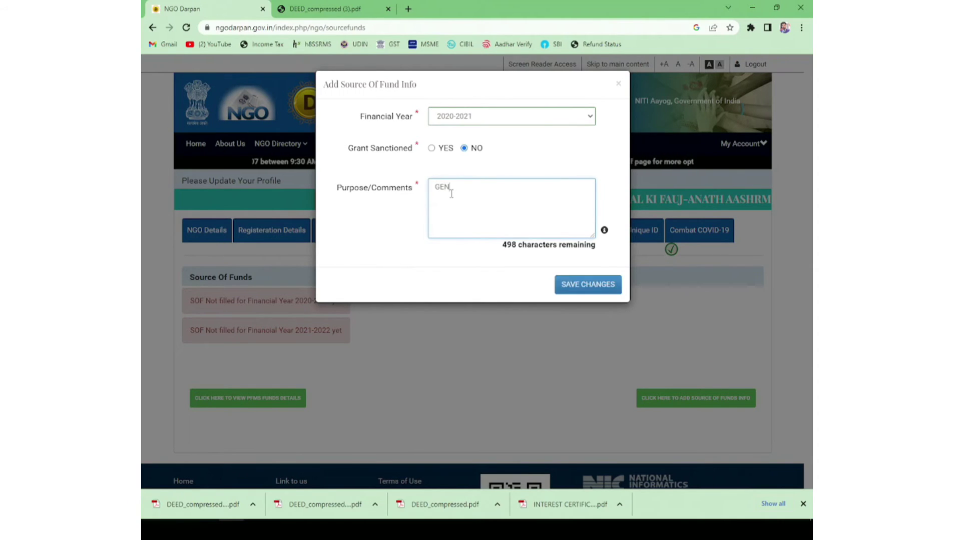
pyautogui.write('ERAL')
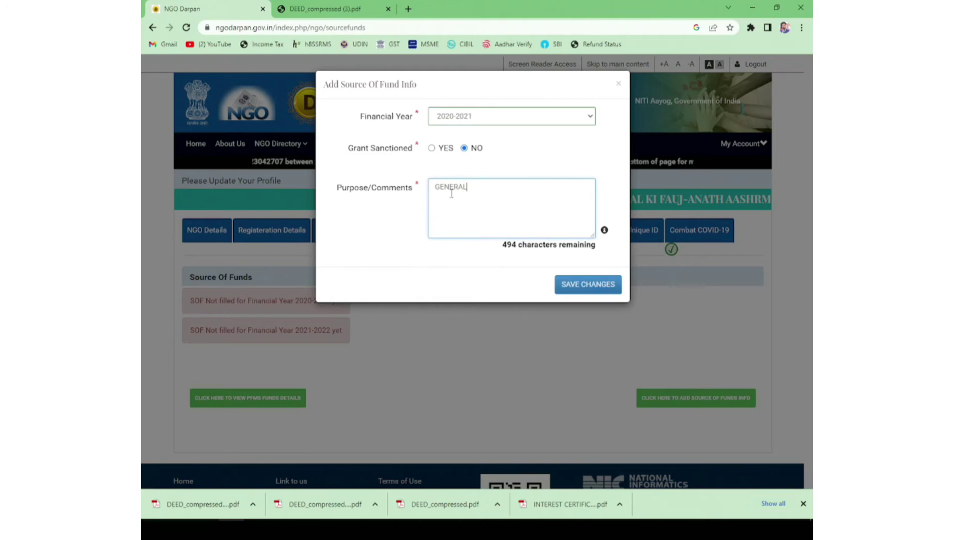
pyautogui.write(' PUBLIC ')
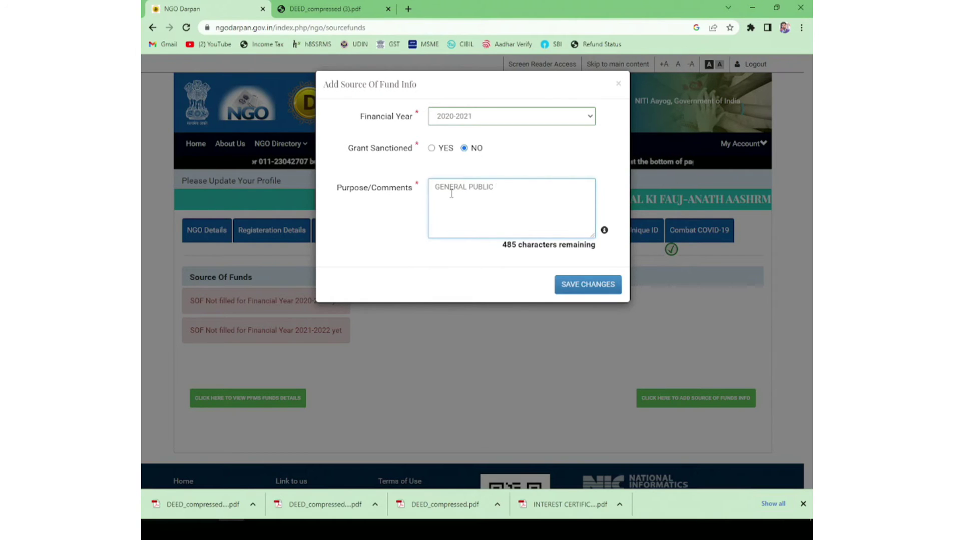
pyautogui.write('DONATION')
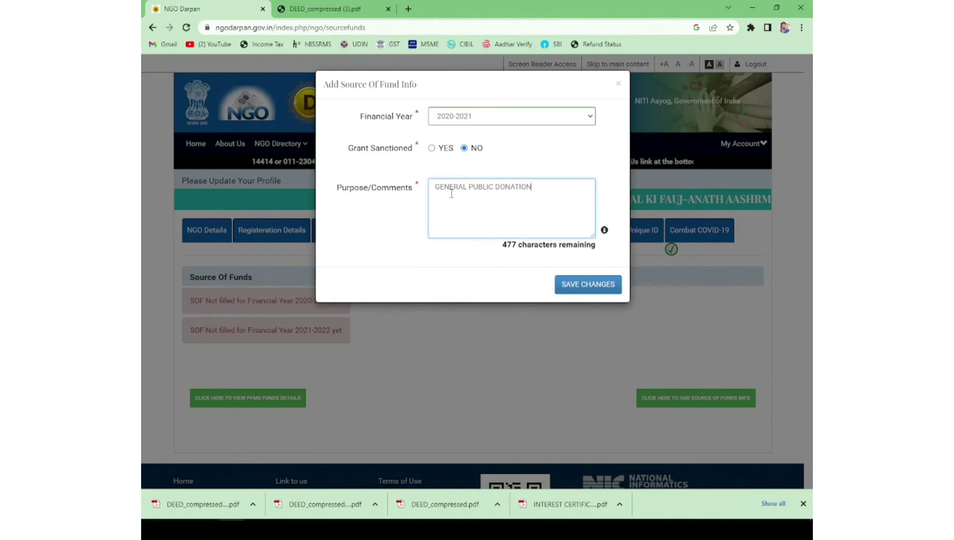
pyautogui.click(575, 284)
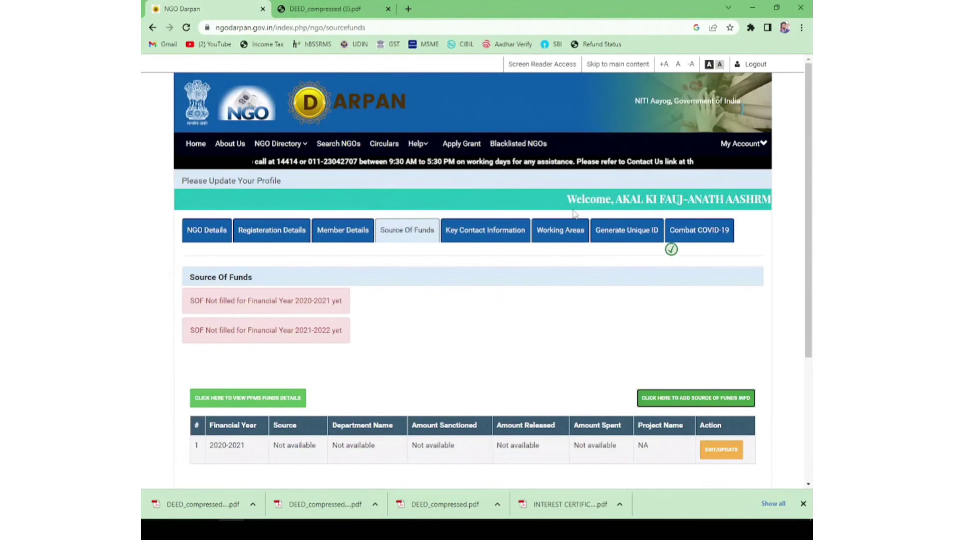
pyautogui.scroll(-3, 540, 268)
# Step: Add a second source-of-funds entry for financial year 2021-2022
pyautogui.click(686, 309)
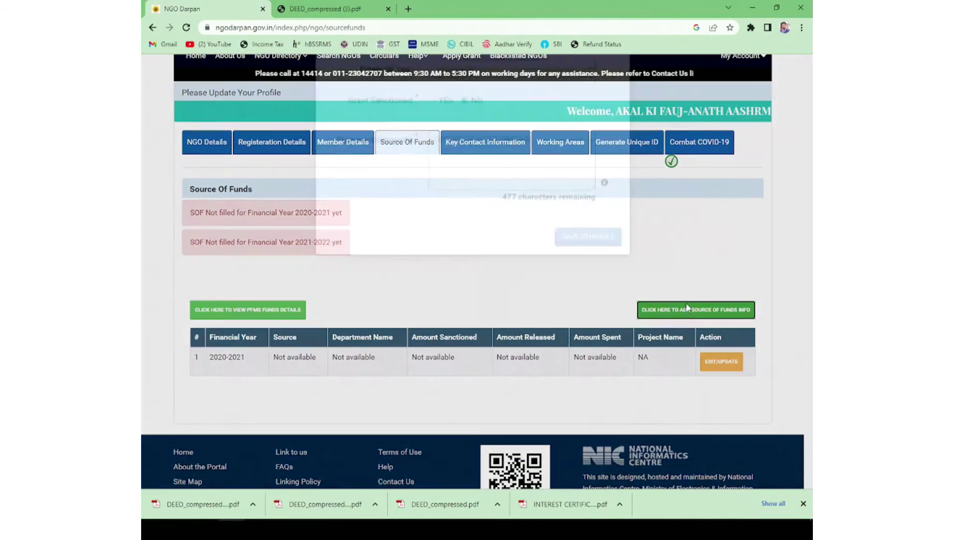
pyautogui.click(510, 116)
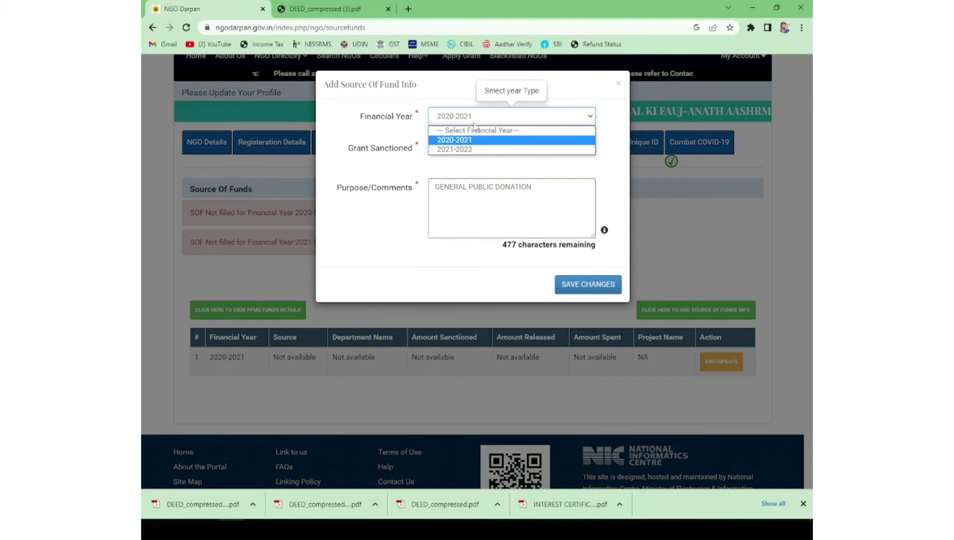
pyautogui.click(461, 150)
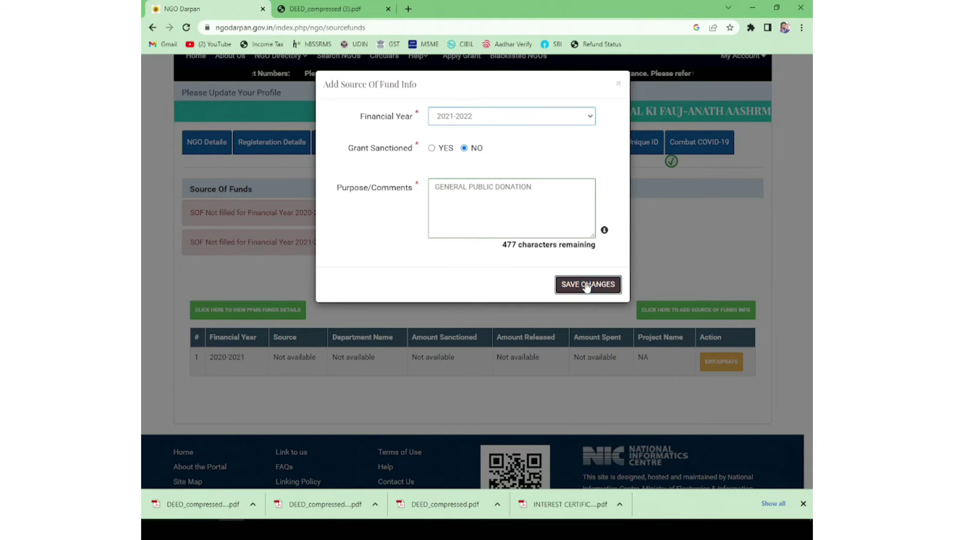
pyautogui.click(586, 285)
pyautogui.scroll(-3, 581, 240)
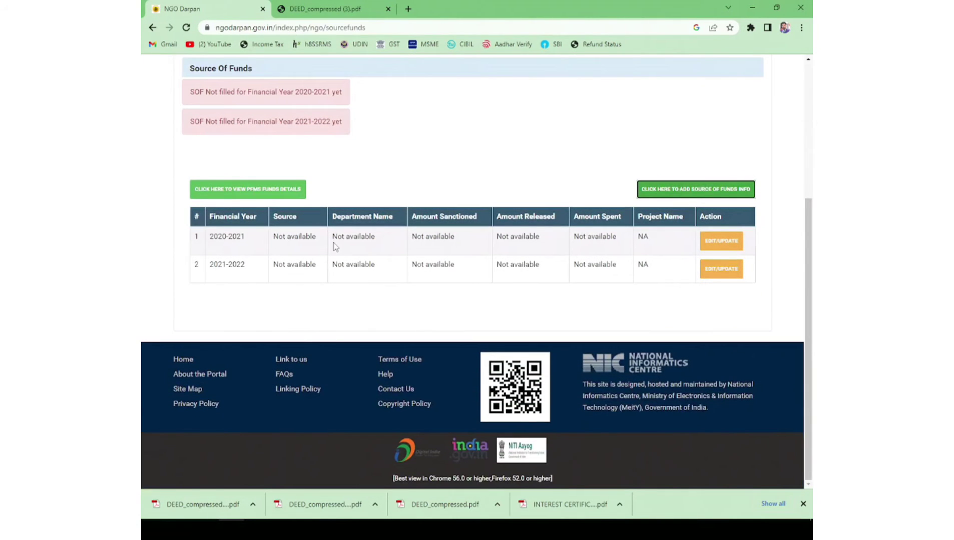
pyautogui.scroll(4, 628, 297)
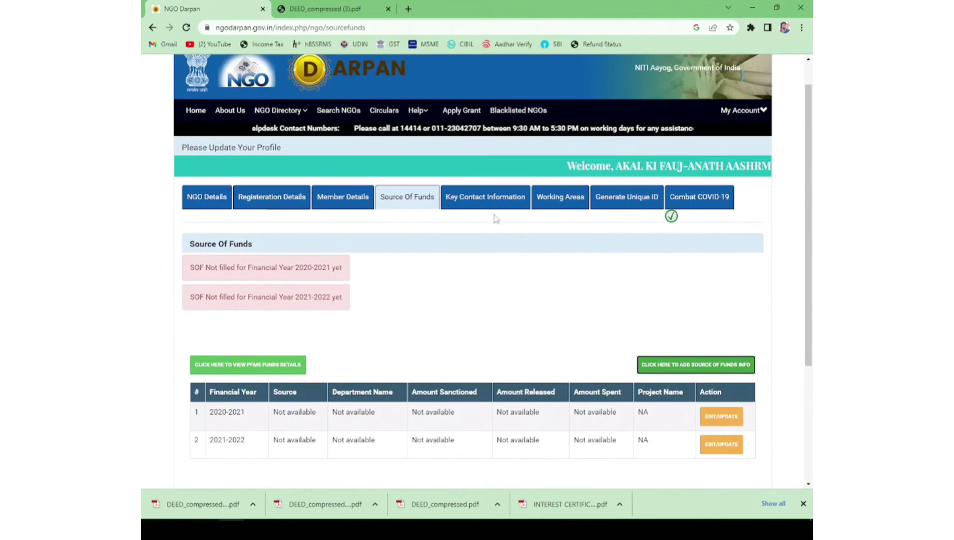
# Step: In Key Contact Information, set the contact's title to Mr. and enter the first name
pyautogui.click(472, 205)
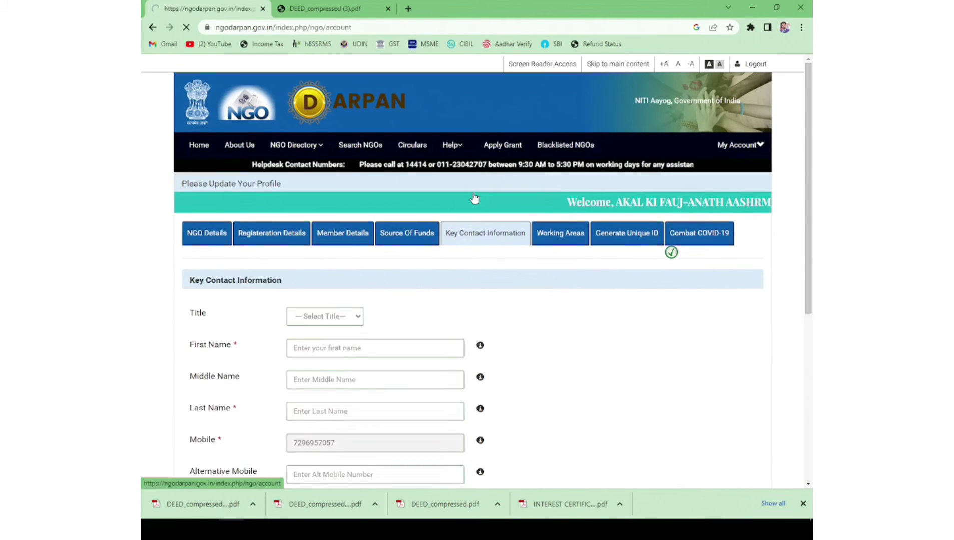
pyautogui.scroll(-2, 470, 200)
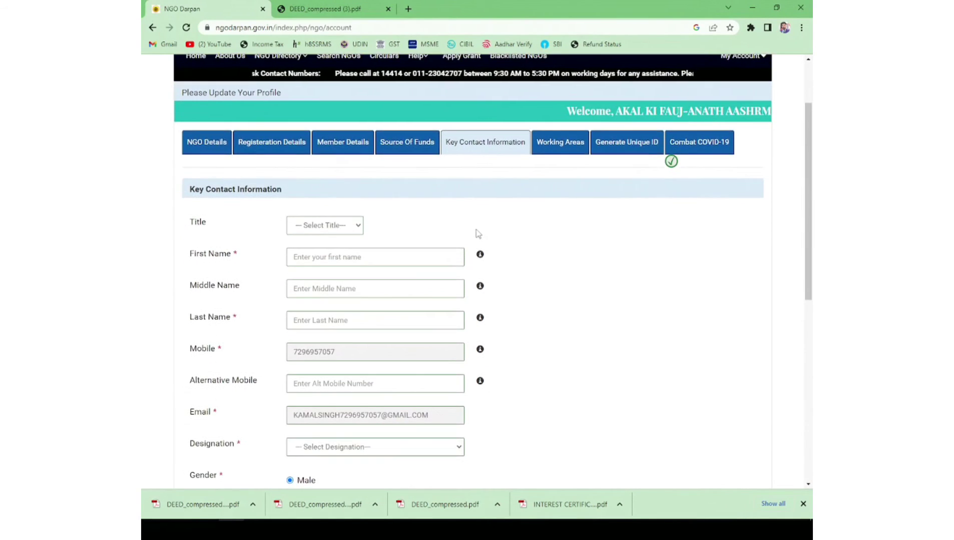
pyautogui.scroll(-2, 475, 234)
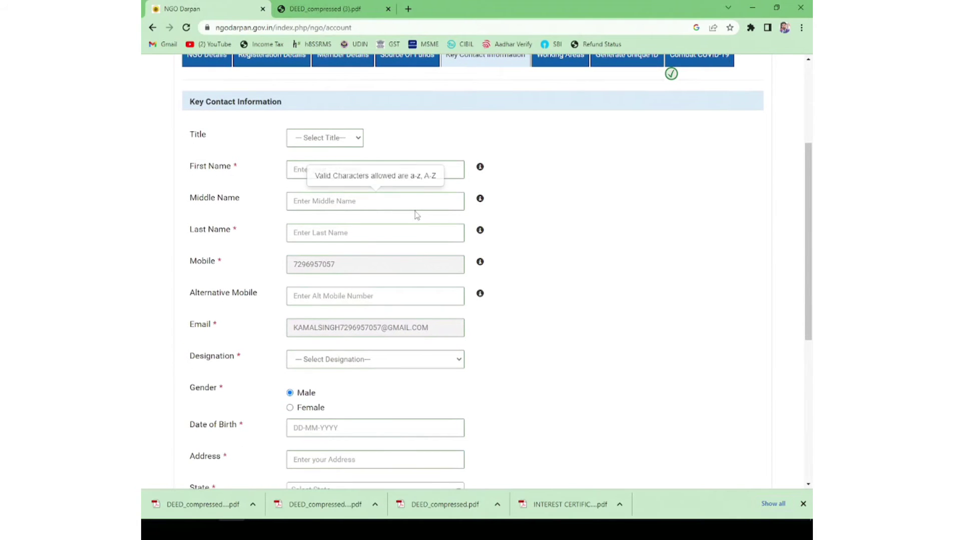
pyautogui.click(332, 139)
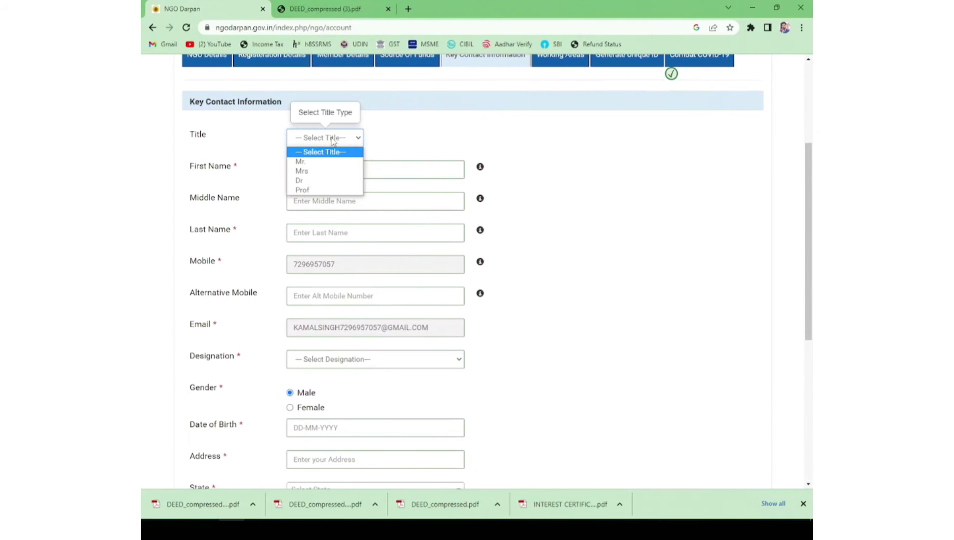
pyautogui.click(319, 163)
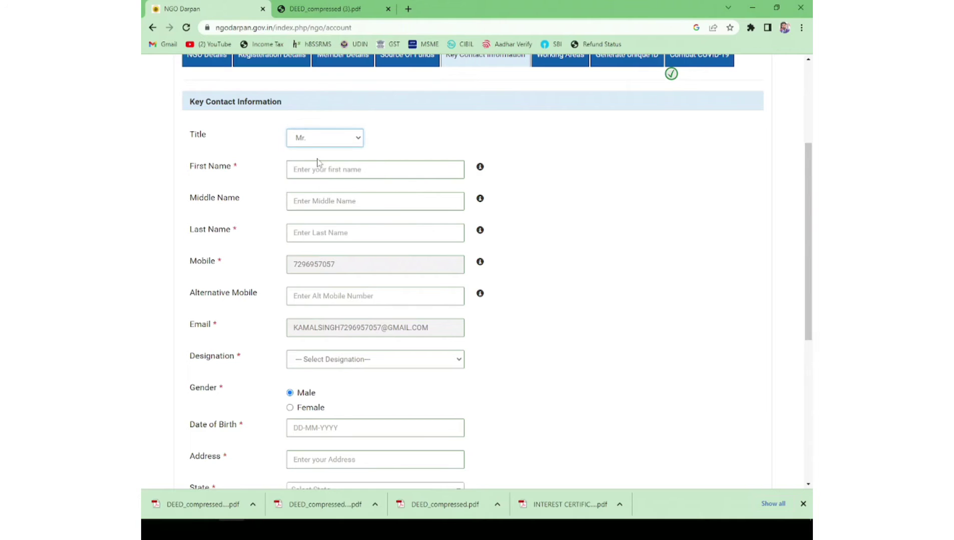
pyautogui.click(314, 169)
pyautogui.scroll(-2, 309, 261)
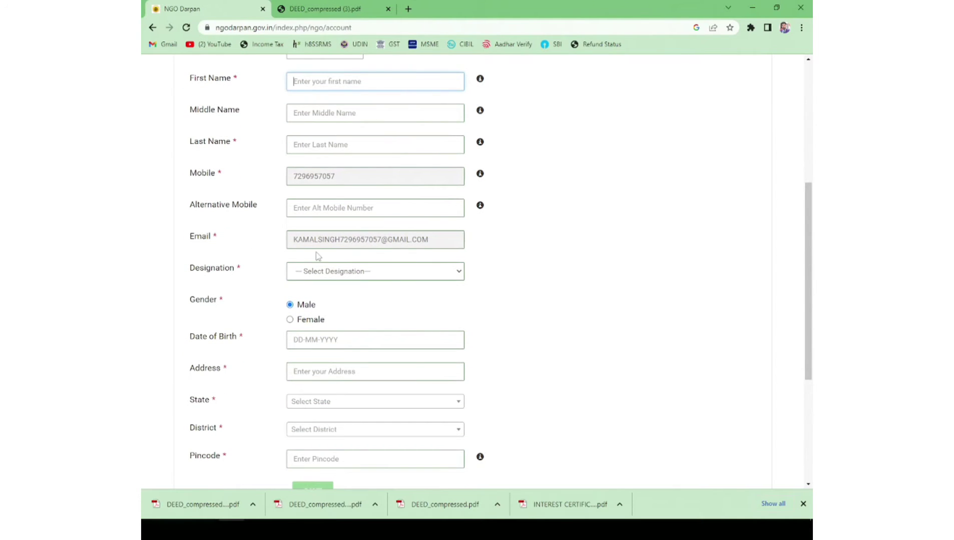
# Step: Set the contact's designation to President, enter the pincode, save, and open Working Areas
pyautogui.click(321, 273)
pyautogui.press('Down')
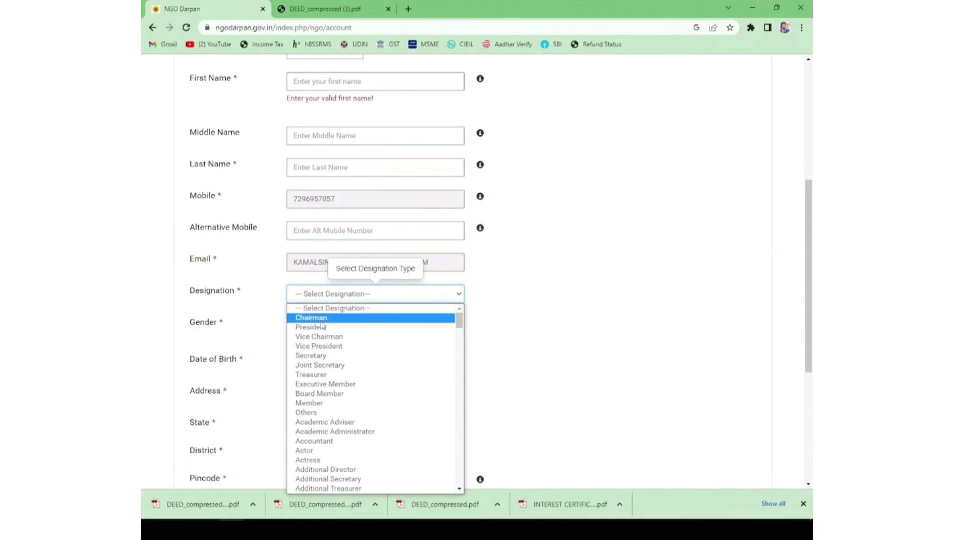
pyautogui.press('Down')
pyautogui.press('Return')
pyautogui.scroll(-4, 502, 268)
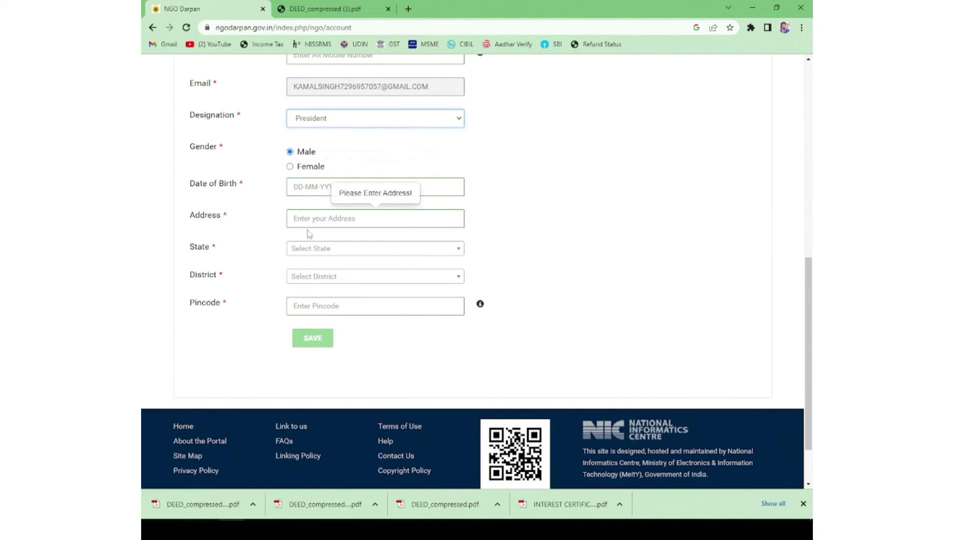
pyautogui.click(295, 303)
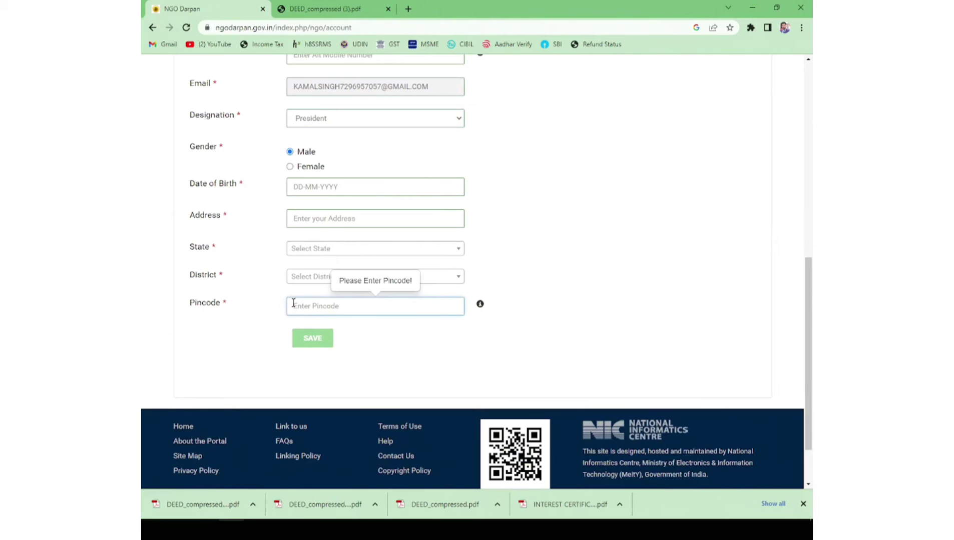
pyautogui.write('335703')
pyautogui.scroll(-1, 506, 236)
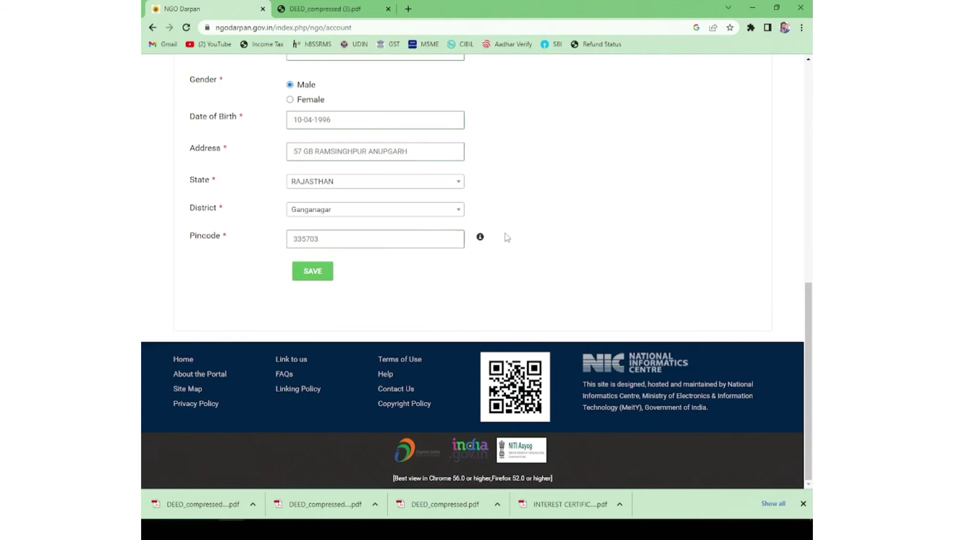
pyautogui.click(312, 271)
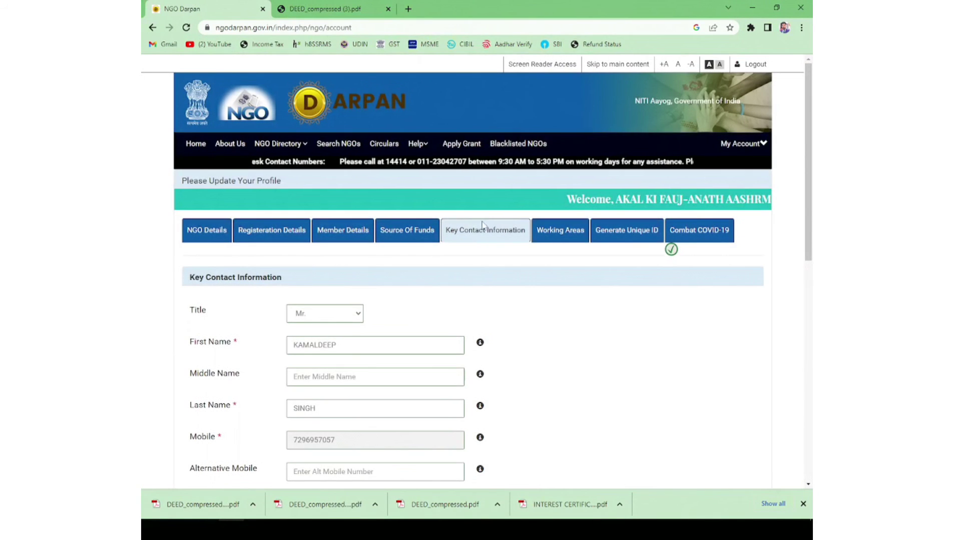
pyautogui.click(565, 235)
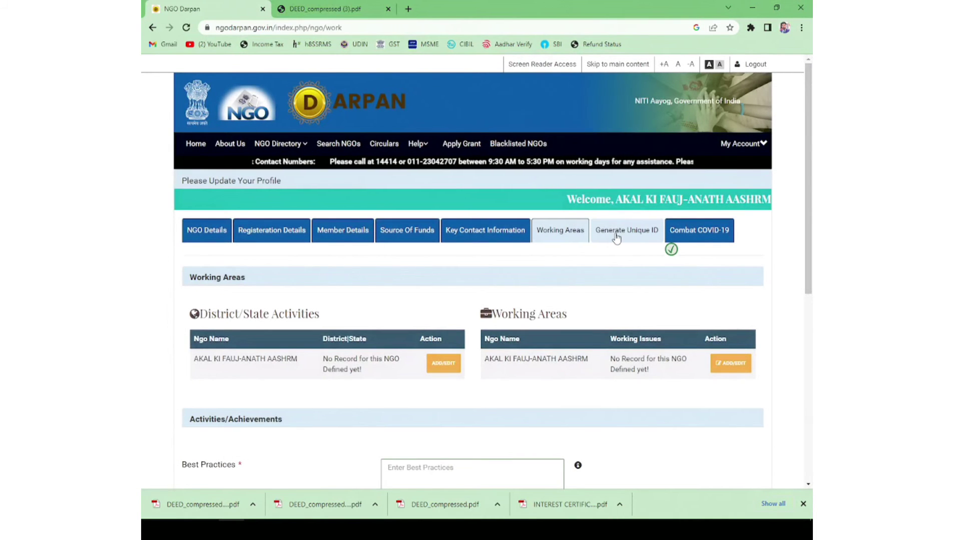
# Step: Write Best Practices and Major Activities/Achievements text about feeding and caring for orphans
pyautogui.scroll(-2, 616, 237)
pyautogui.scroll(-2, 617, 237)
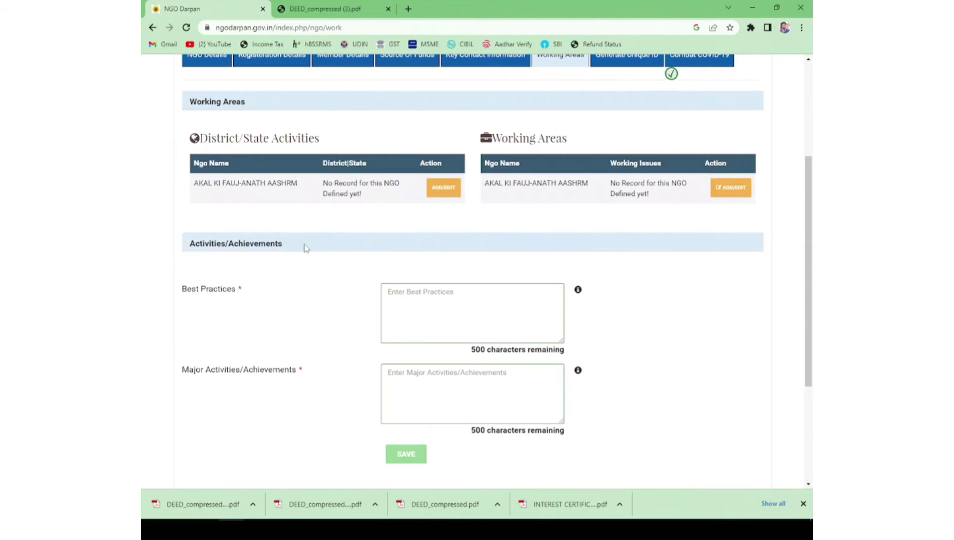
pyautogui.click(413, 300)
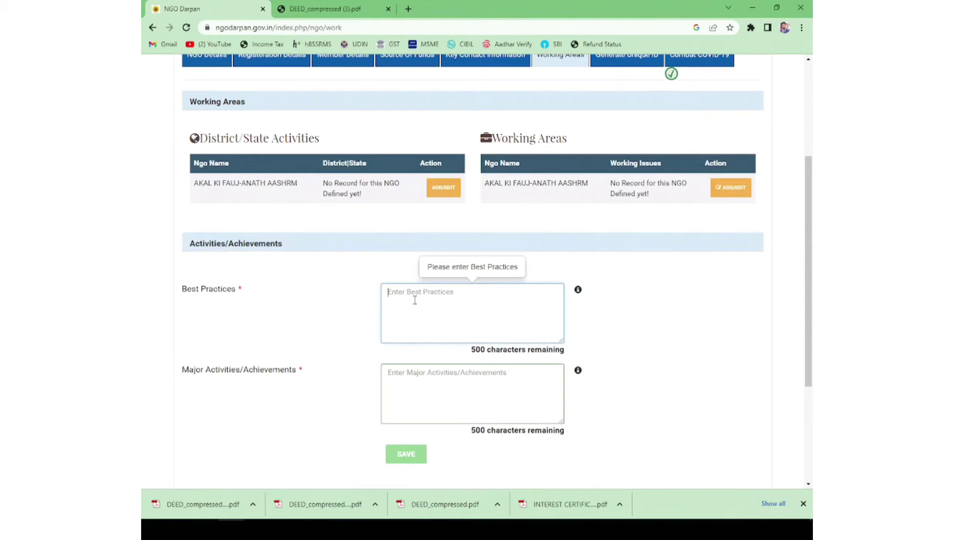
pyautogui.click(410, 384)
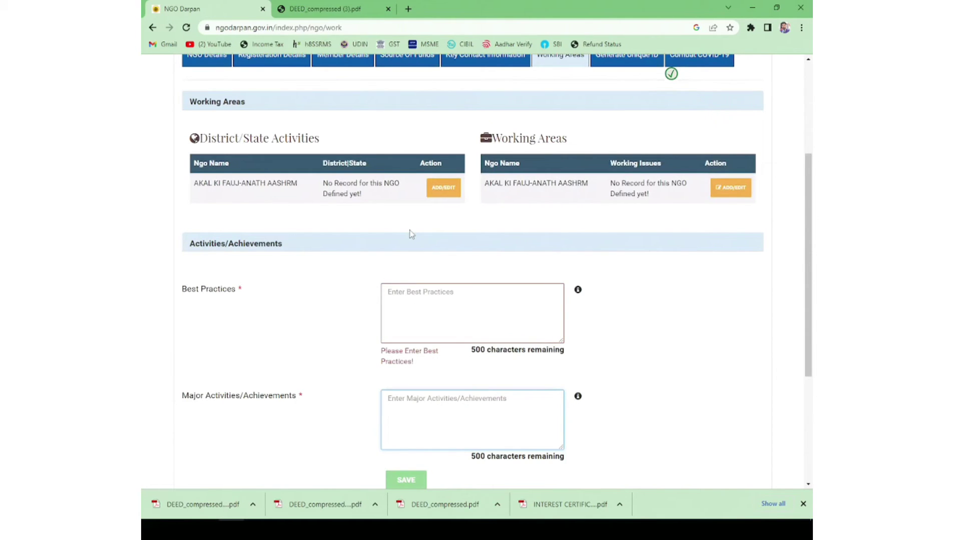
pyautogui.scroll(-2, 397, 330)
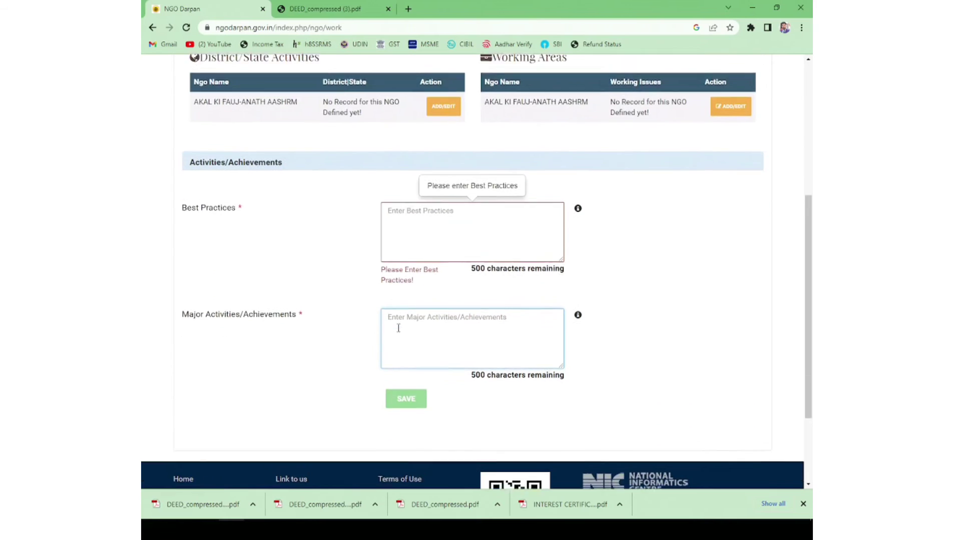
pyautogui.click(432, 207)
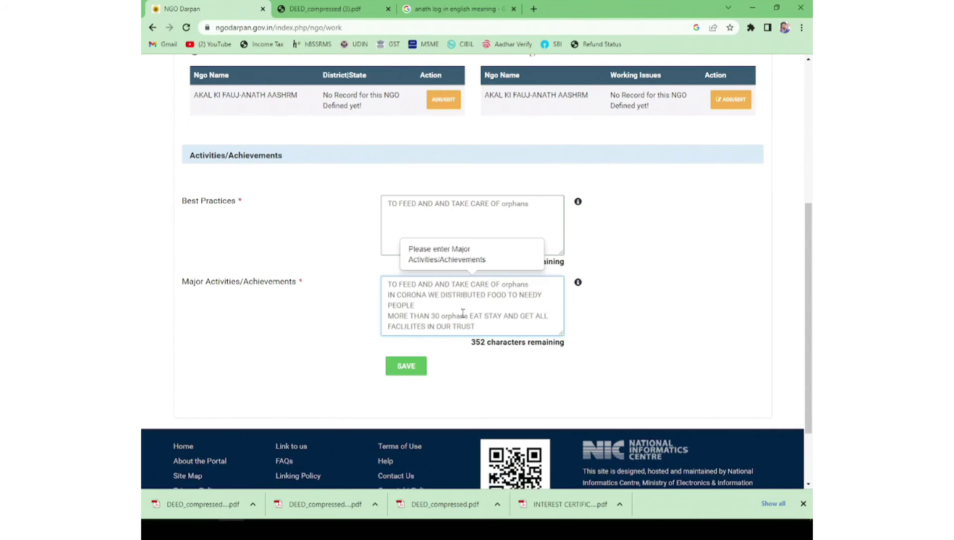
# Step: Save the Working Areas best practices and achievements, saving twice to confirm
pyautogui.click(406, 366)
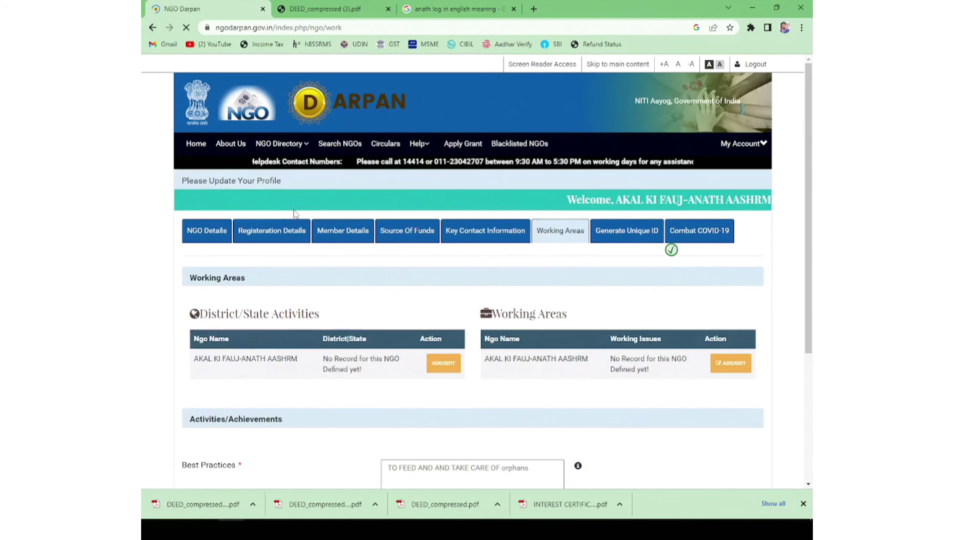
pyautogui.scroll(-5, 375, 332)
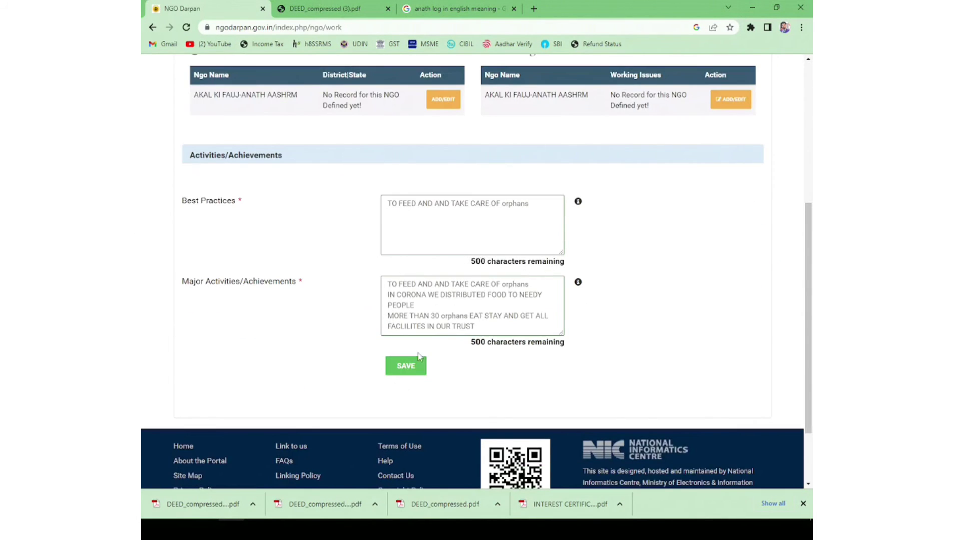
pyautogui.scroll(3, 424, 353)
pyautogui.scroll(-5, 424, 353)
pyautogui.click(406, 279)
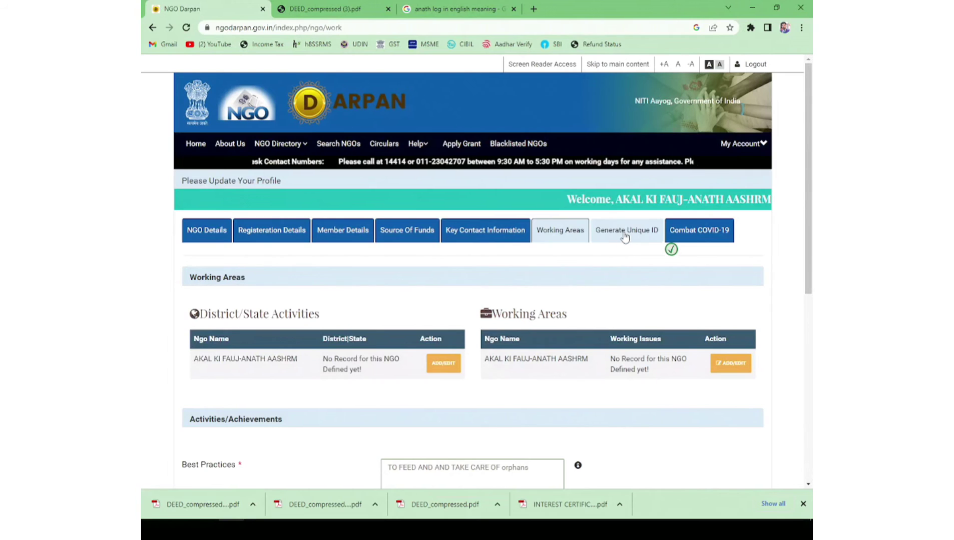
# Step: Open Generate Unique ID and review the 100% Completed progress and SMS/EMAIL approval message
pyautogui.click(623, 234)
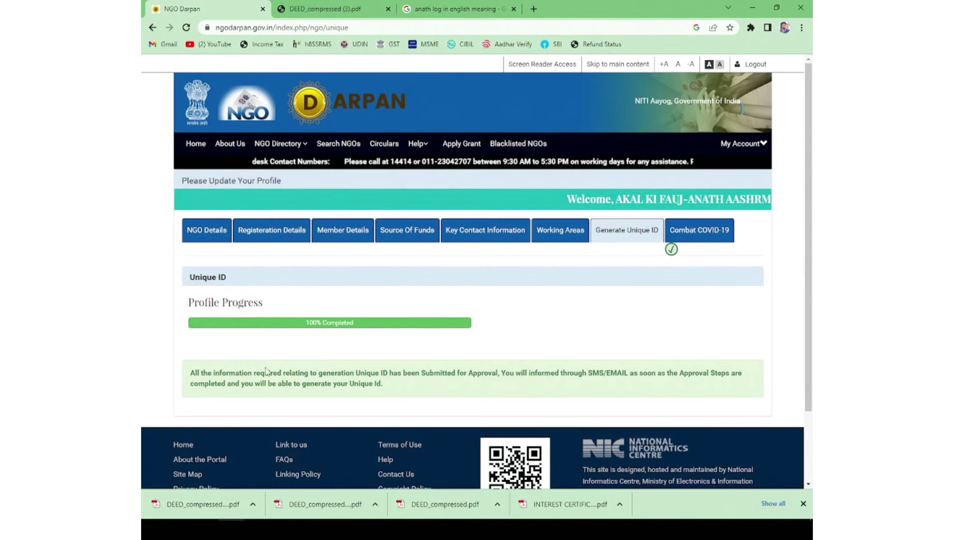
pyautogui.moveTo(303, 326); pyautogui.dragTo(356, 324)
pyautogui.click(350, 280)
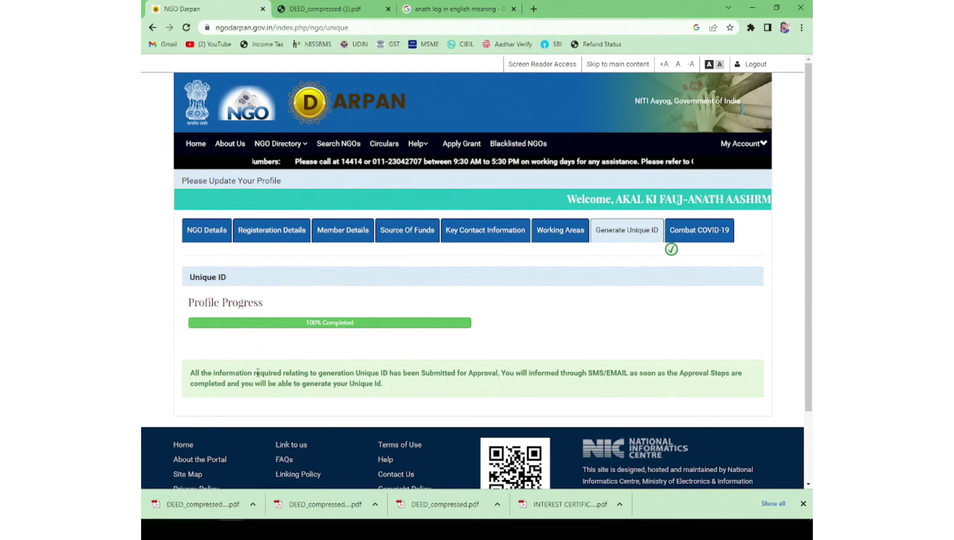
pyautogui.moveTo(256, 373); pyautogui.dragTo(483, 374)
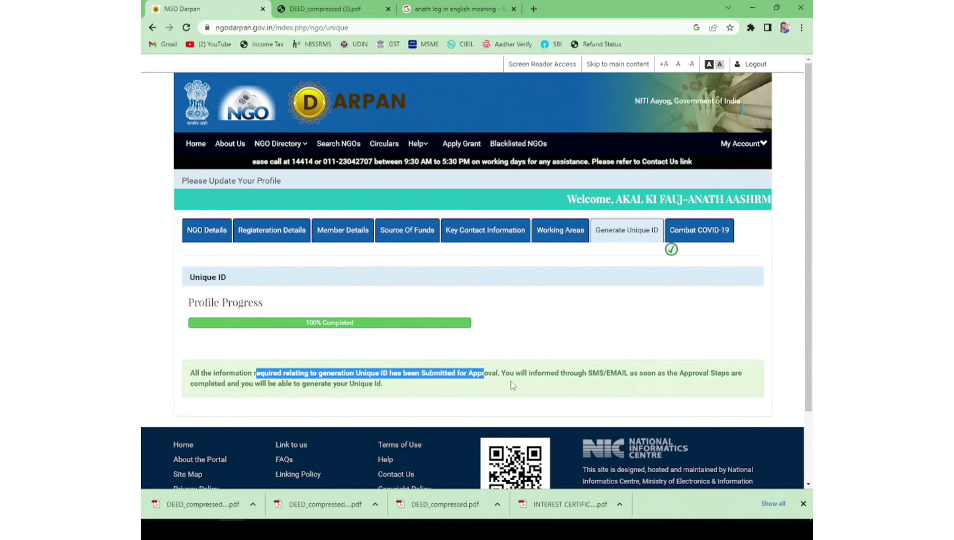
pyautogui.moveTo(589, 373); pyautogui.dragTo(736, 370)
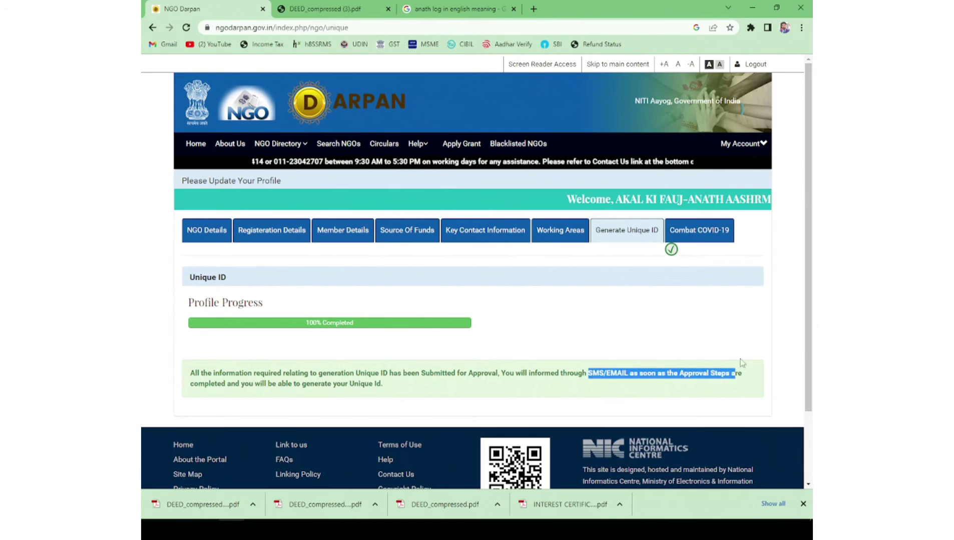
pyautogui.click(744, 356)
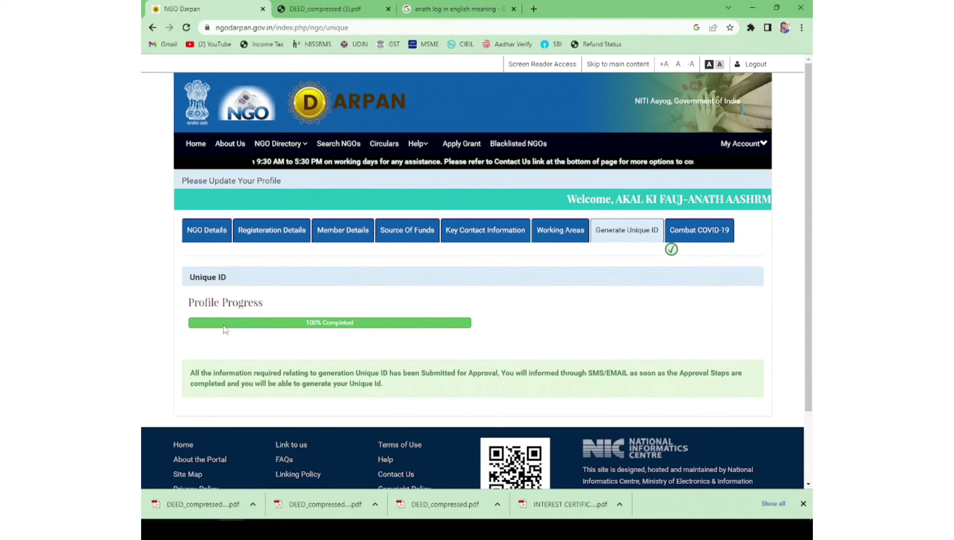
pyautogui.scroll(-2, 235, 327)
pyautogui.scroll(2, 350, 330)
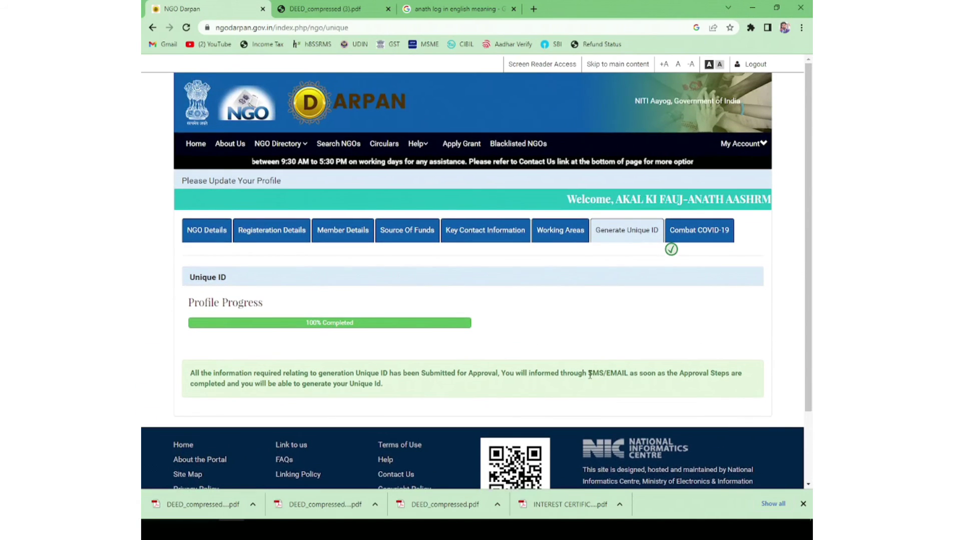
pyautogui.moveTo(588, 373); pyautogui.dragTo(629, 374)
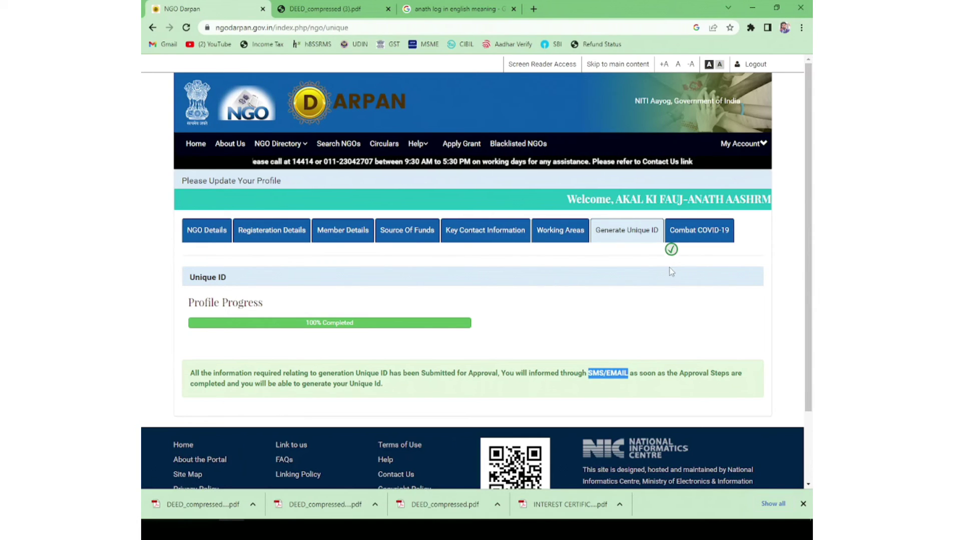
# Step: In Combat COVID-19, tick providing food to needy people and begin entering remarks
pyautogui.click(693, 234)
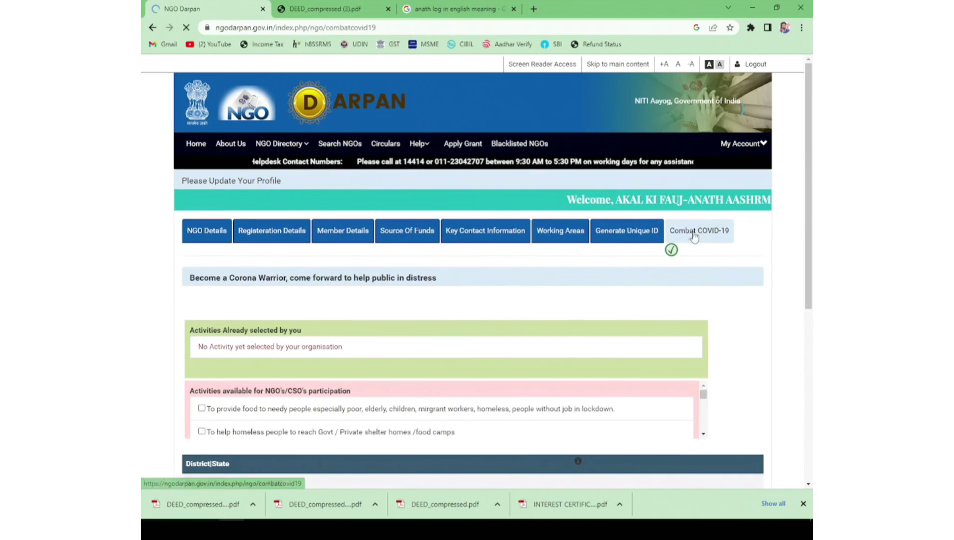
pyautogui.scroll(-5, 511, 298)
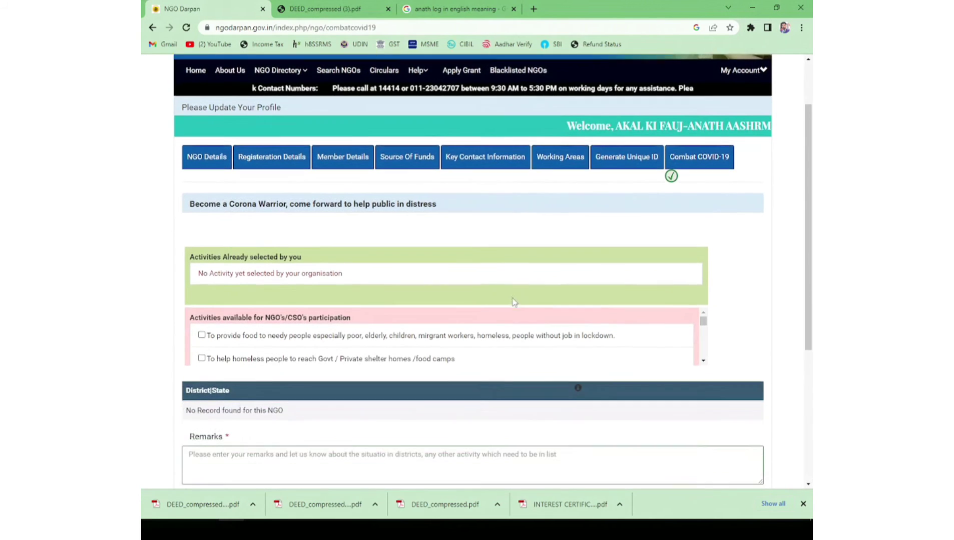
pyautogui.scroll(3, 512, 300)
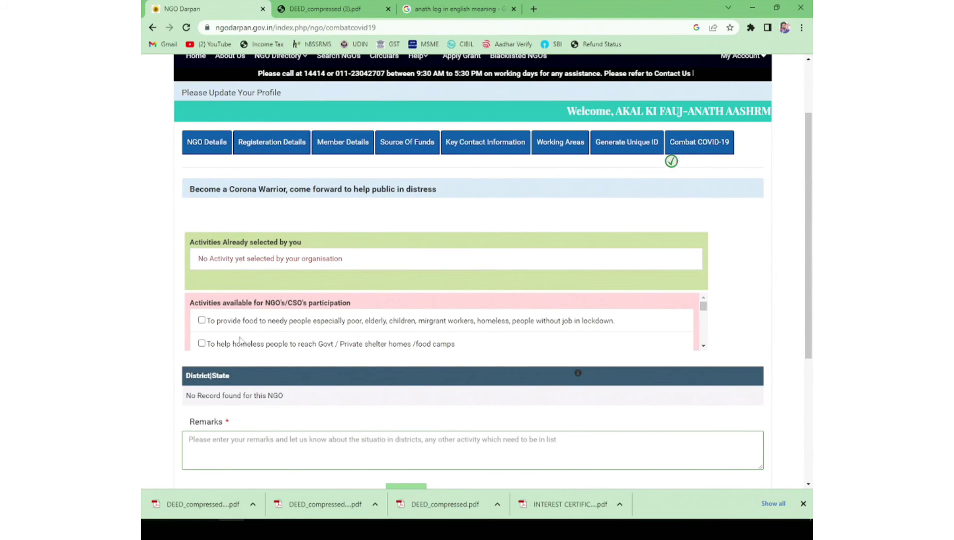
pyautogui.click(201, 321)
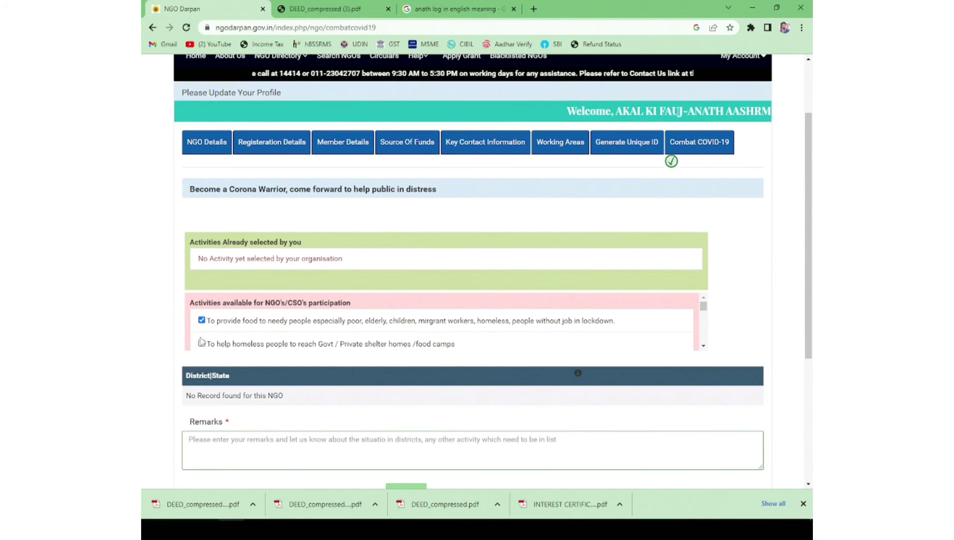
pyautogui.scroll(-3, 201, 335)
pyautogui.scroll(-2, 230, 398)
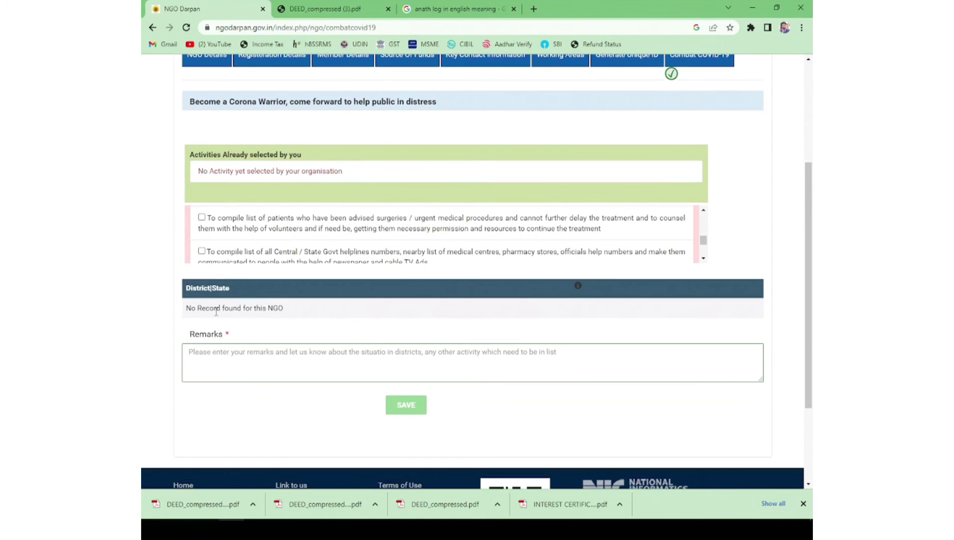
pyautogui.scroll(2, 197, 304)
pyautogui.scroll(-2, 202, 340)
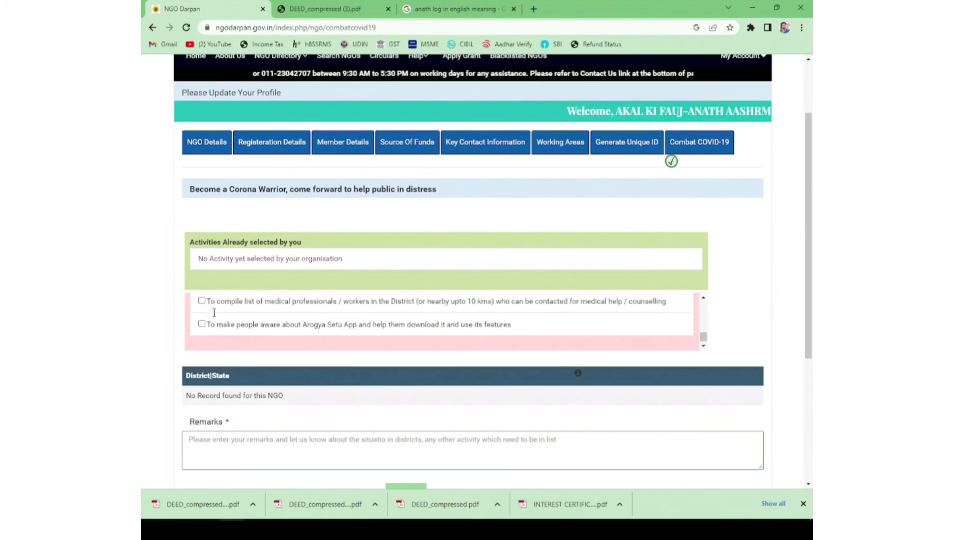
pyautogui.scroll(3, 218, 315)
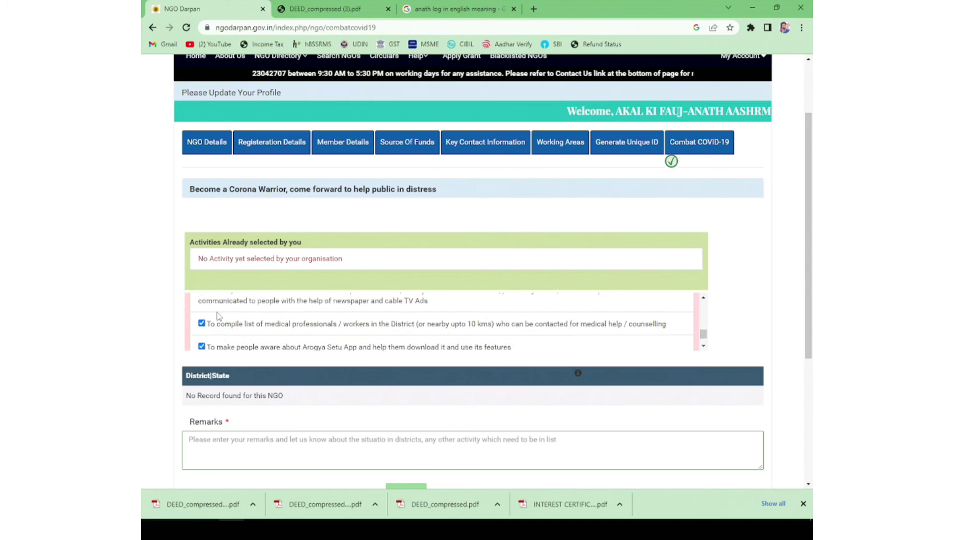
pyautogui.scroll(-3, 208, 318)
pyautogui.scroll(-3, 358, 323)
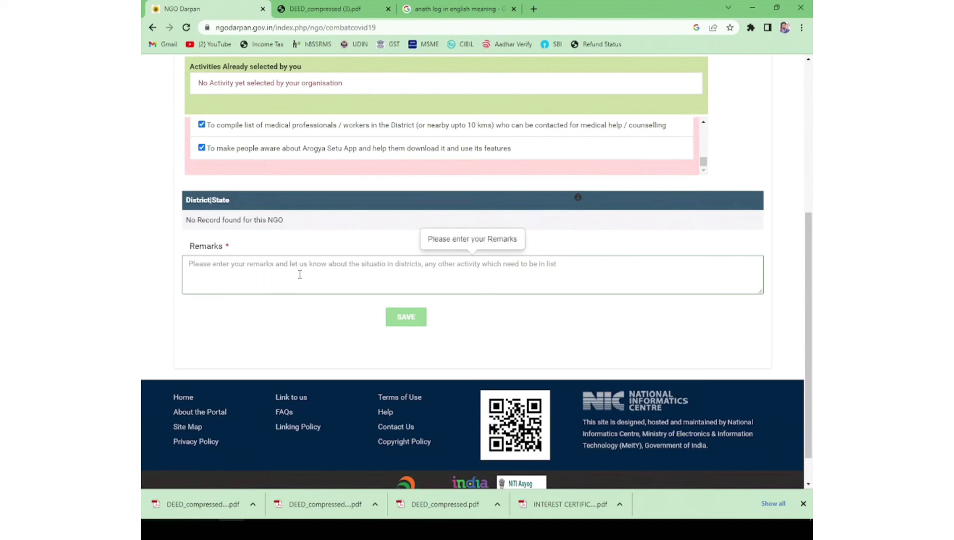
pyautogui.click(300, 273)
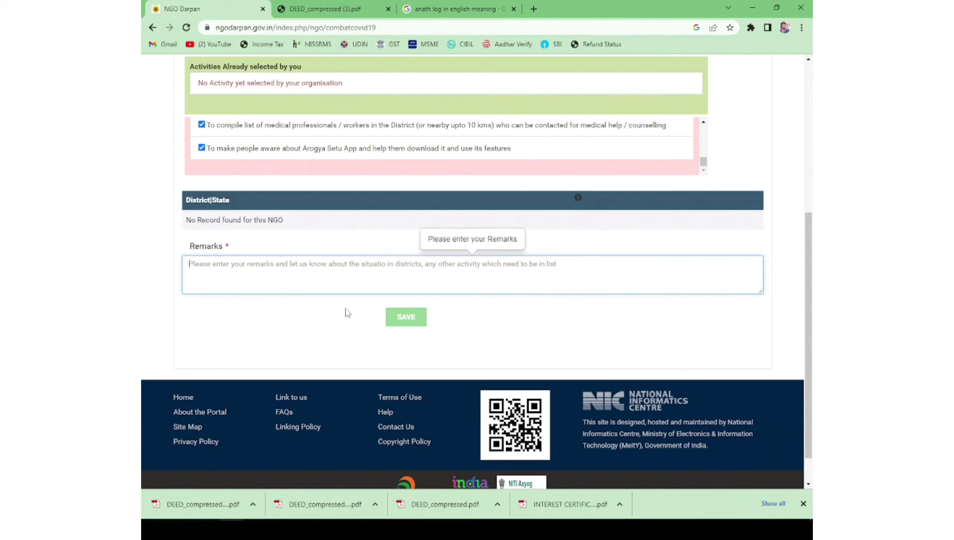
pyautogui.scroll(5, 427, 299)
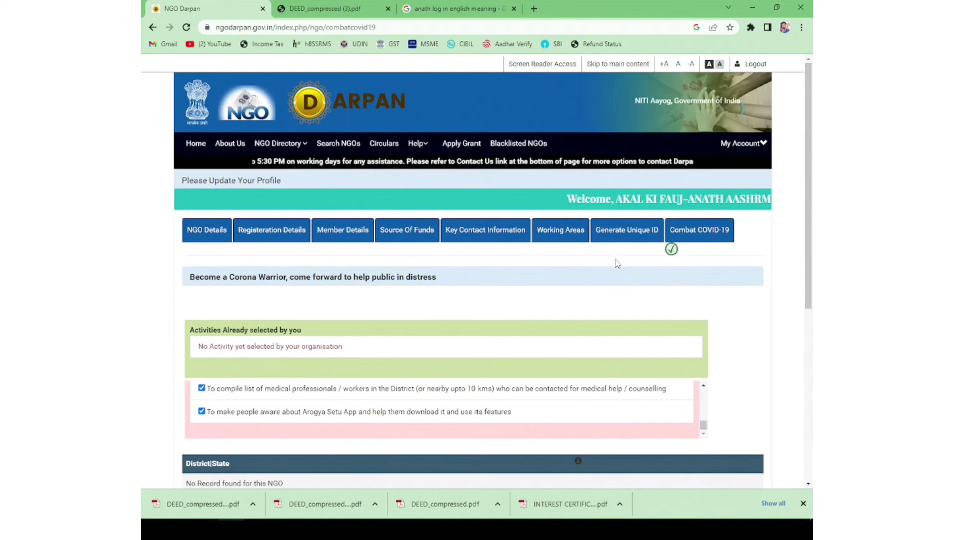
# Step: Log out of the NGO Darpan account and open a new blank Chrome window
pyautogui.click(742, 143)
pyautogui.click(678, 214)
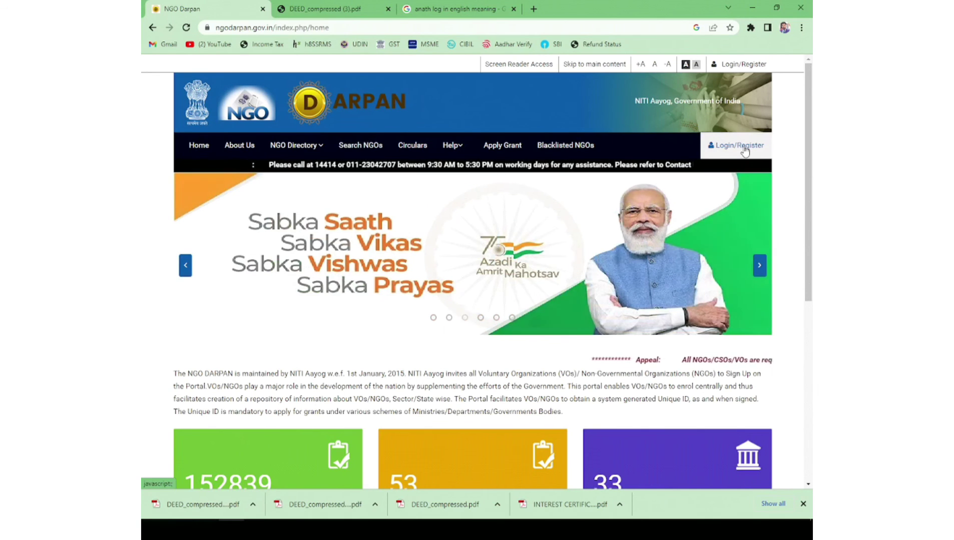
pyautogui.hotkey('ctrl', 'n')
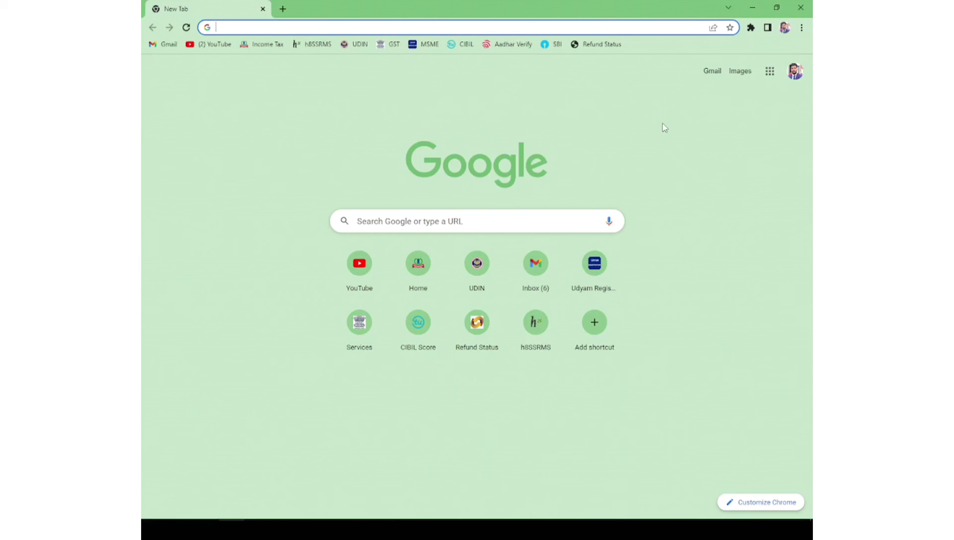
# Step: Search Google for 'ngo darpan' and open the ngodarpan.gov.in portal from the results
pyautogui.write('ngo darpan')
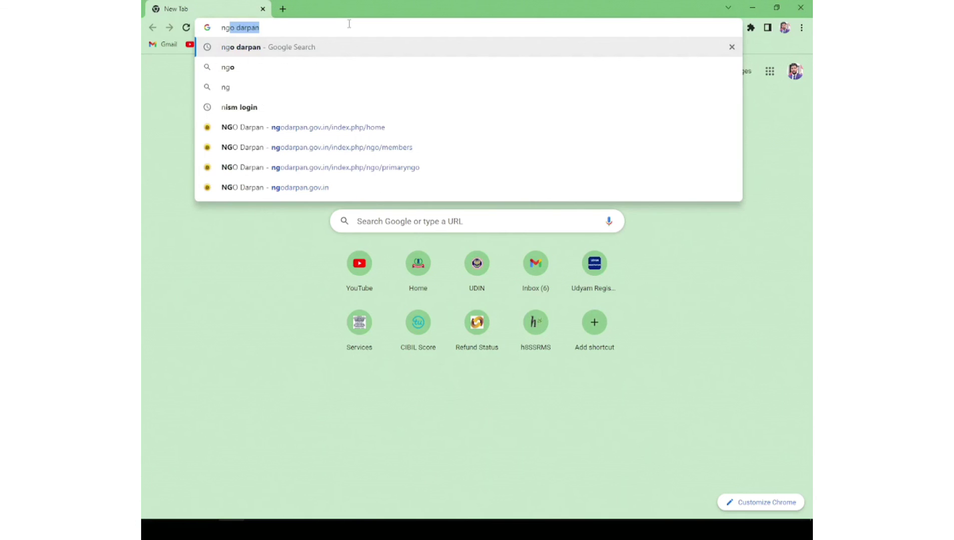
pyautogui.press('Return')
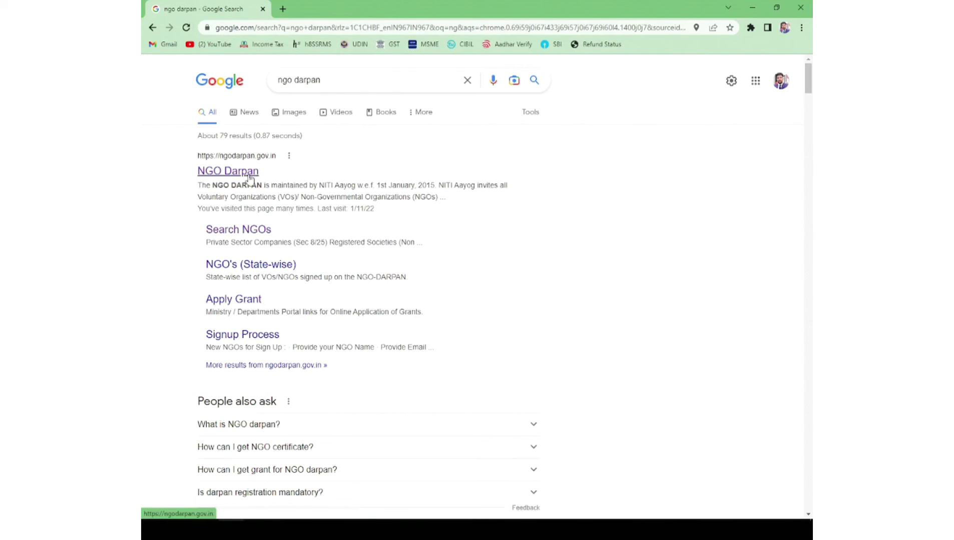
pyautogui.click(249, 175)
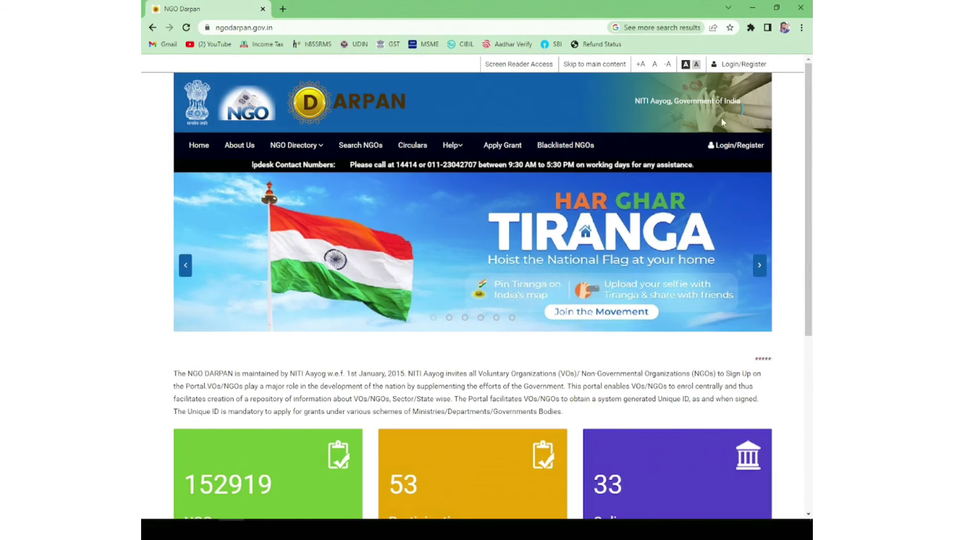
# Step: Fill the sign-in form with the account password and login ID, and submit it
pyautogui.click(728, 146)
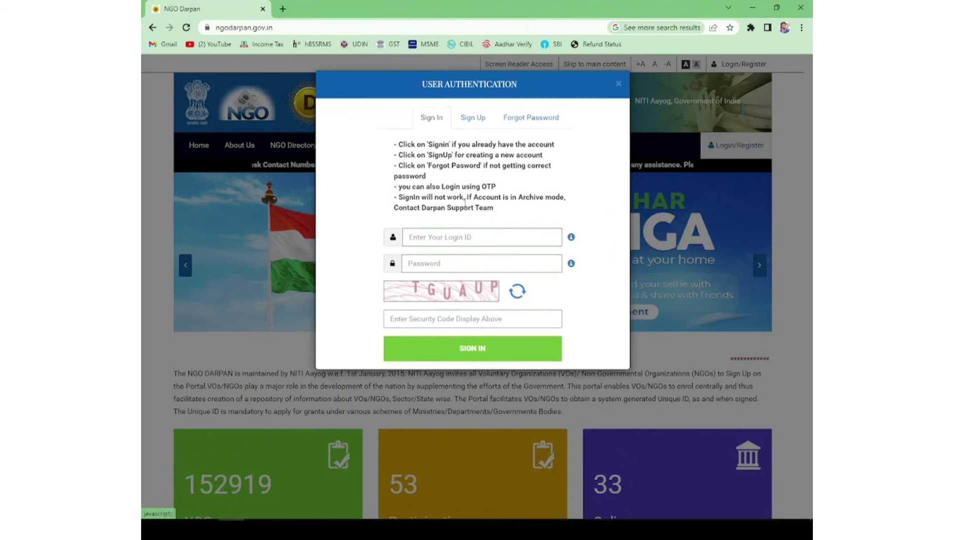
pyautogui.click(434, 265)
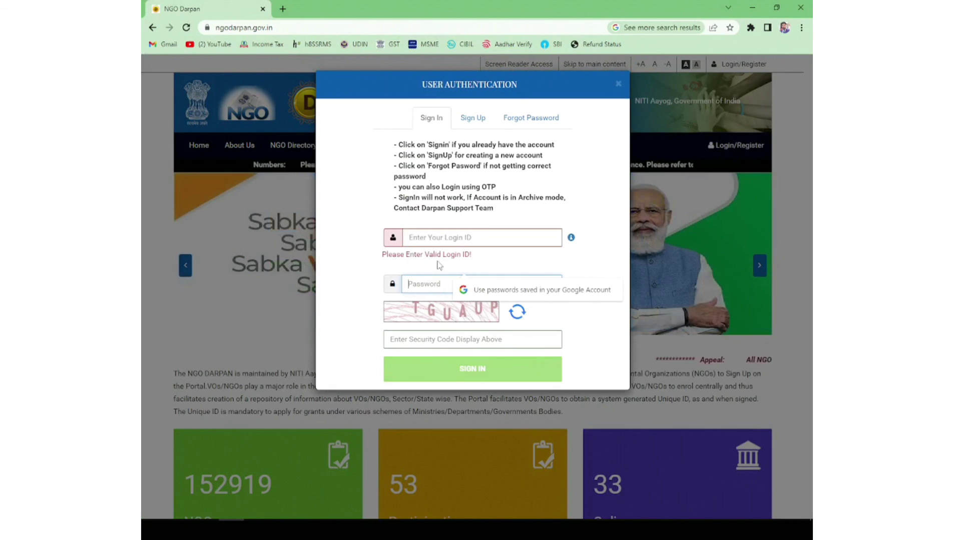
pyautogui.write('••')
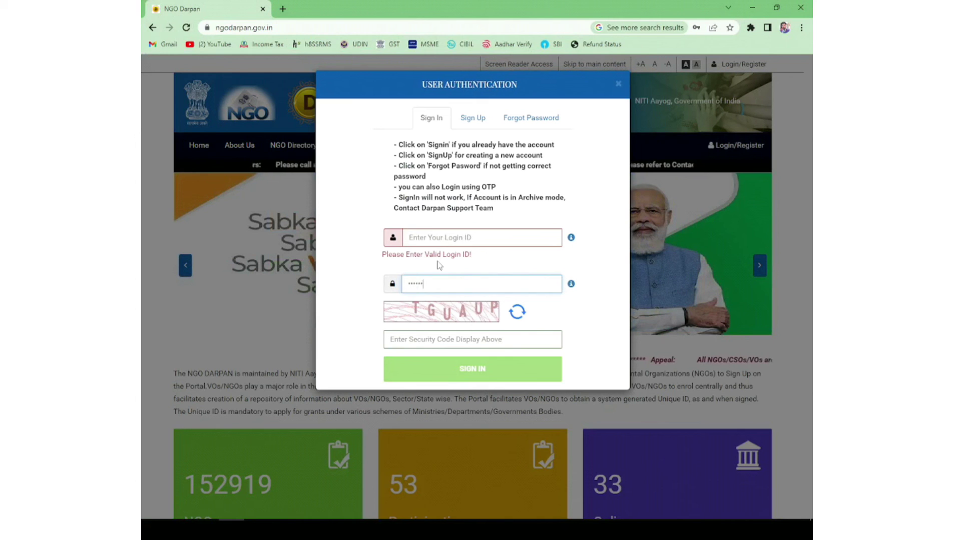
pyautogui.write('••••••••')
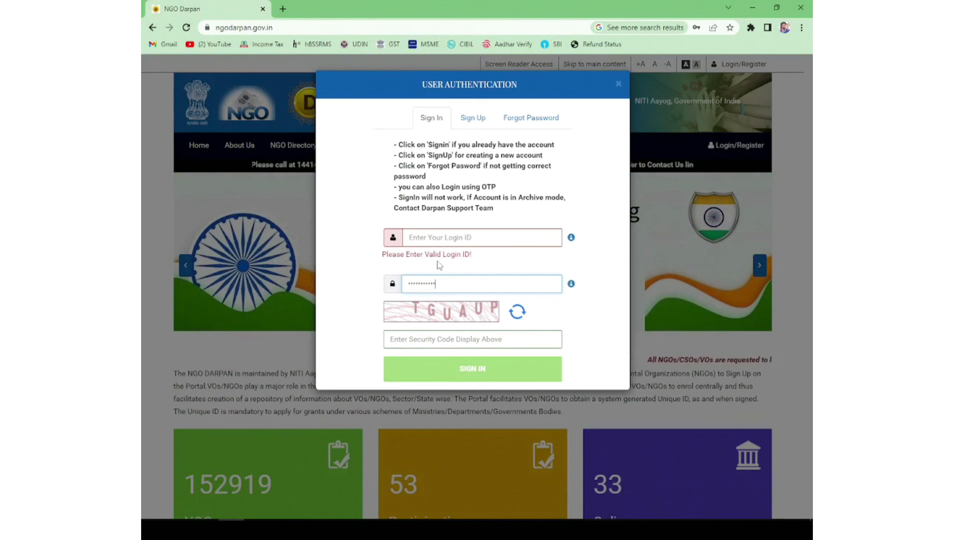
pyautogui.write('tg')
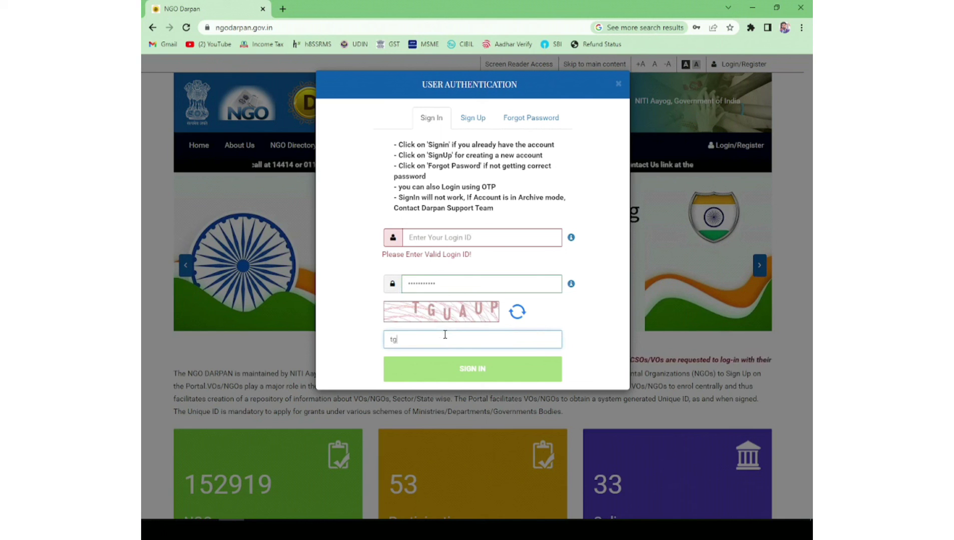
pyautogui.write('uaup')
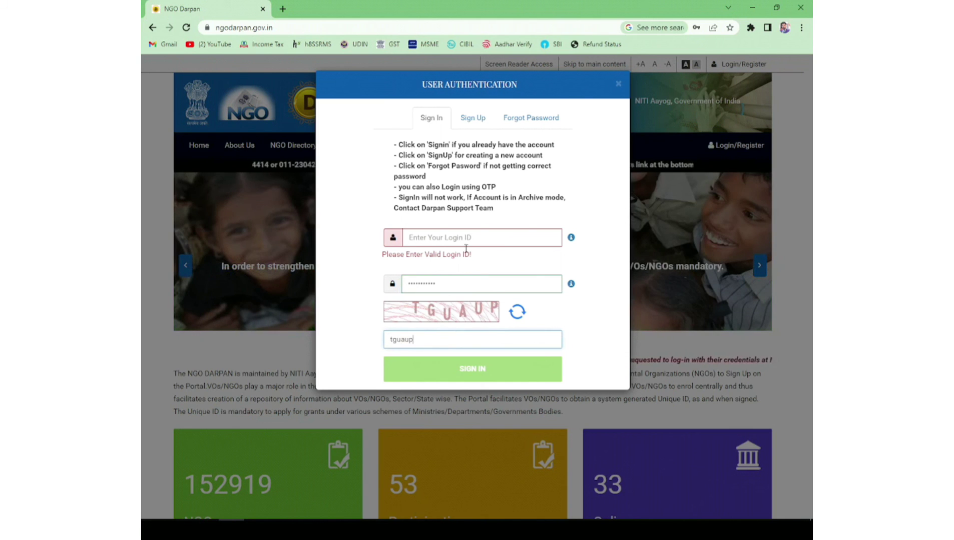
pyautogui.click(468, 237)
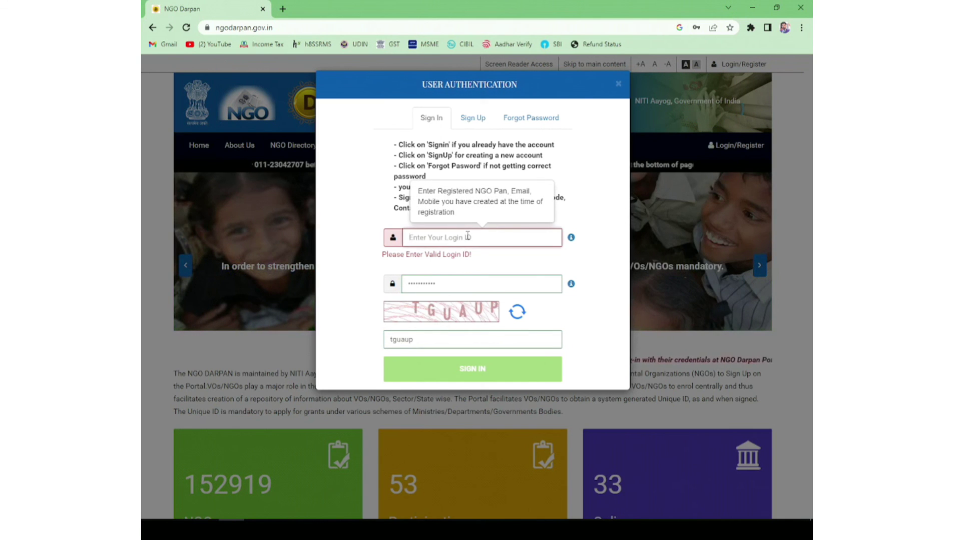
pyautogui.click(470, 349)
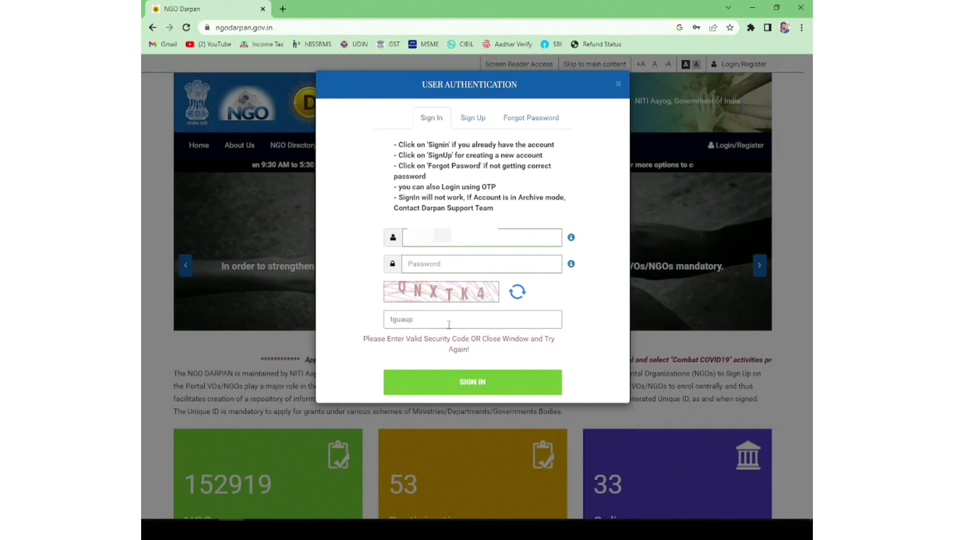
# Step: Retype the refreshed security code and the account password, then sign in
pyautogui.moveTo(415, 320); pyautogui.dragTo(334, 326)
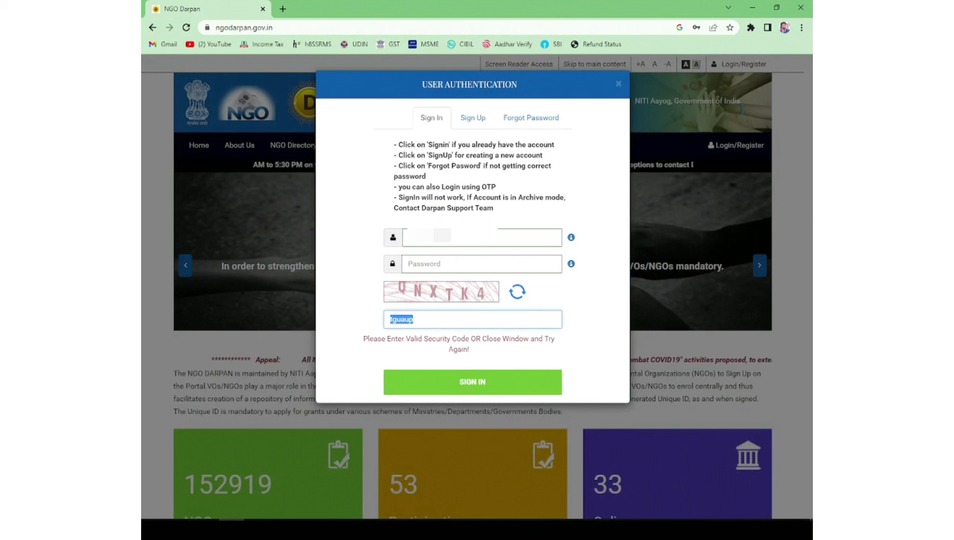
pyautogui.write('QNXTK')
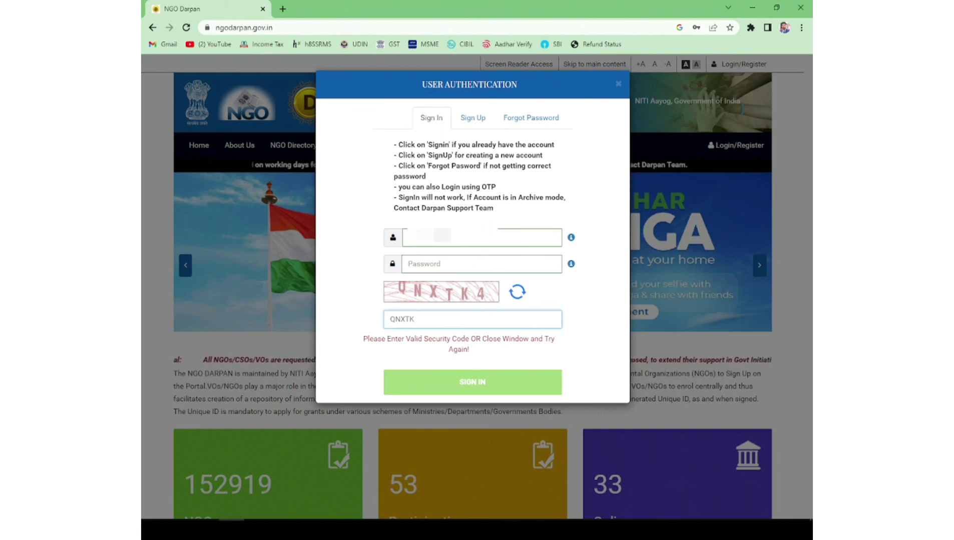
pyautogui.write('4')
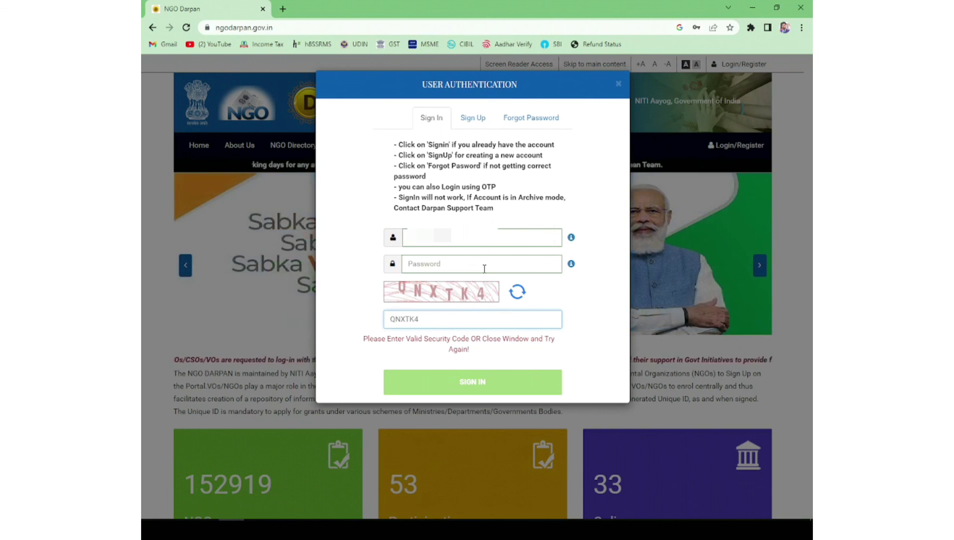
pyautogui.click(483, 263)
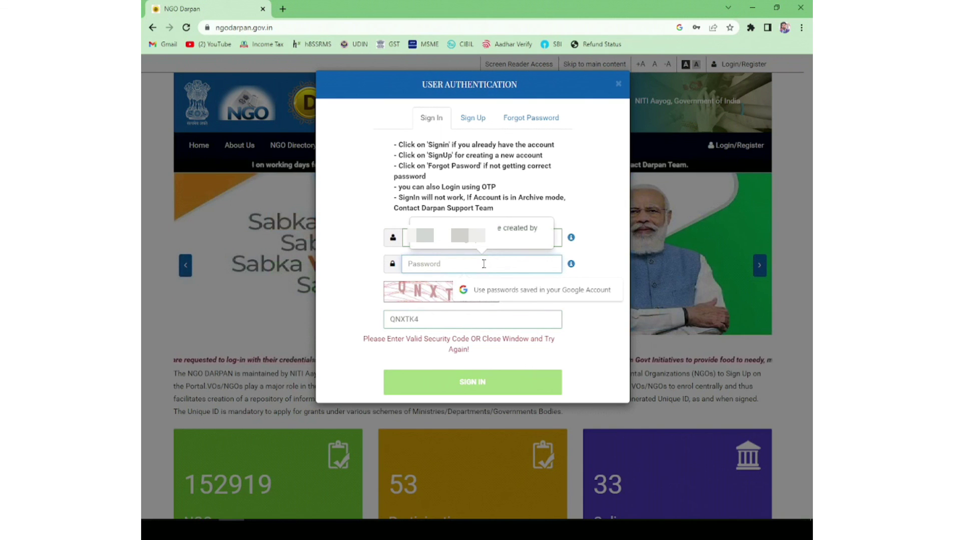
pyautogui.write('•••••••')
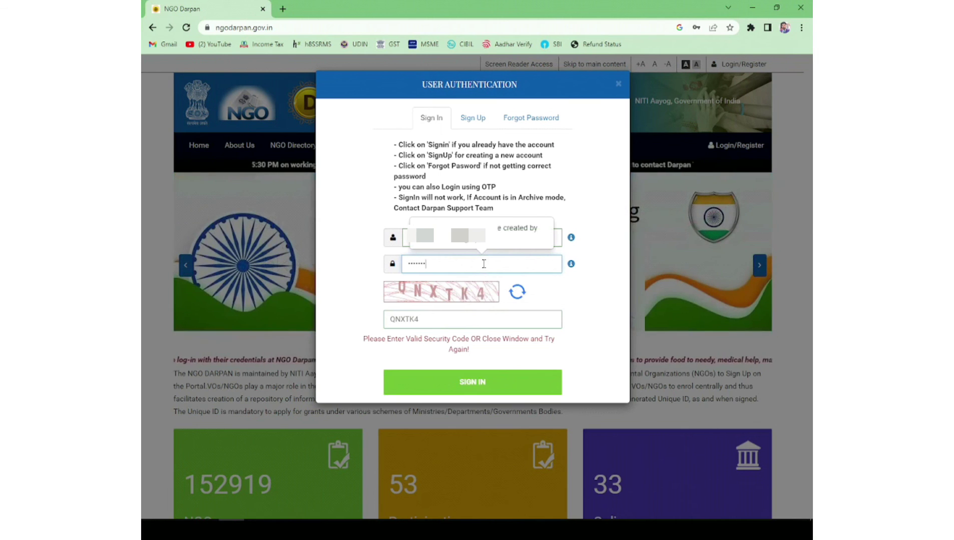
pyautogui.click(484, 383)
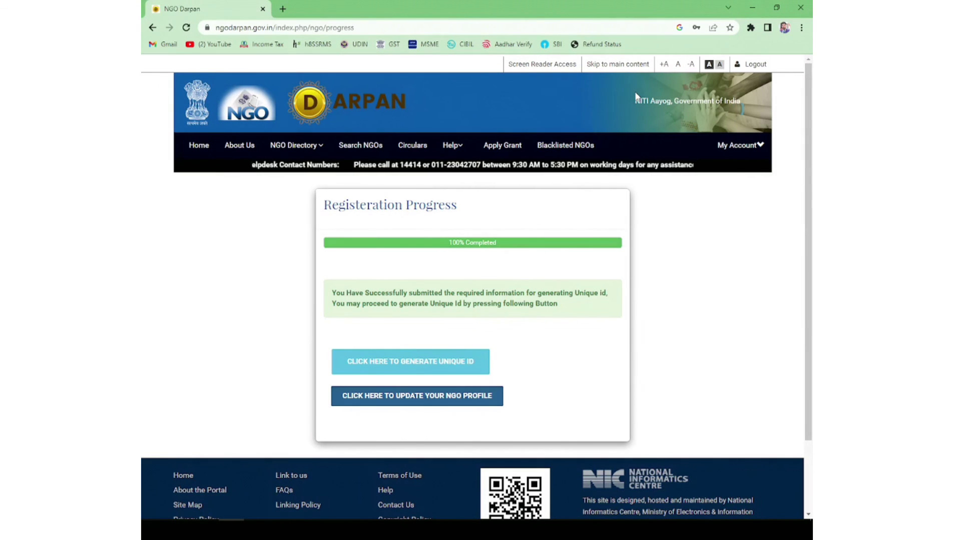
# Step: Review the 100% Completed submission notice, generate the NGO's Unique ID, and return Home
pyautogui.moveTo(448, 245); pyautogui.dragTo(497, 243)
pyautogui.moveTo(332, 293); pyautogui.dragTo(609, 300)
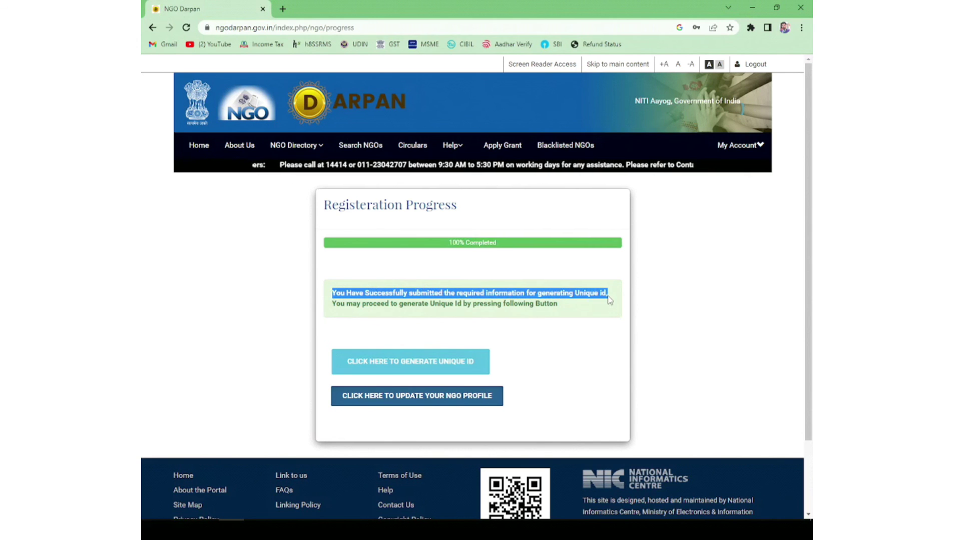
pyautogui.moveTo(334, 304); pyautogui.dragTo(562, 313)
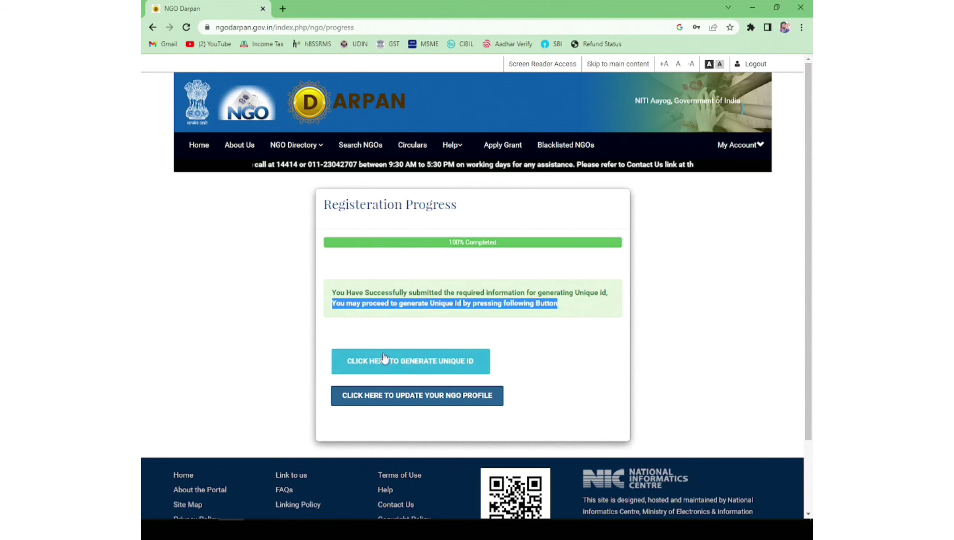
pyautogui.click(422, 366)
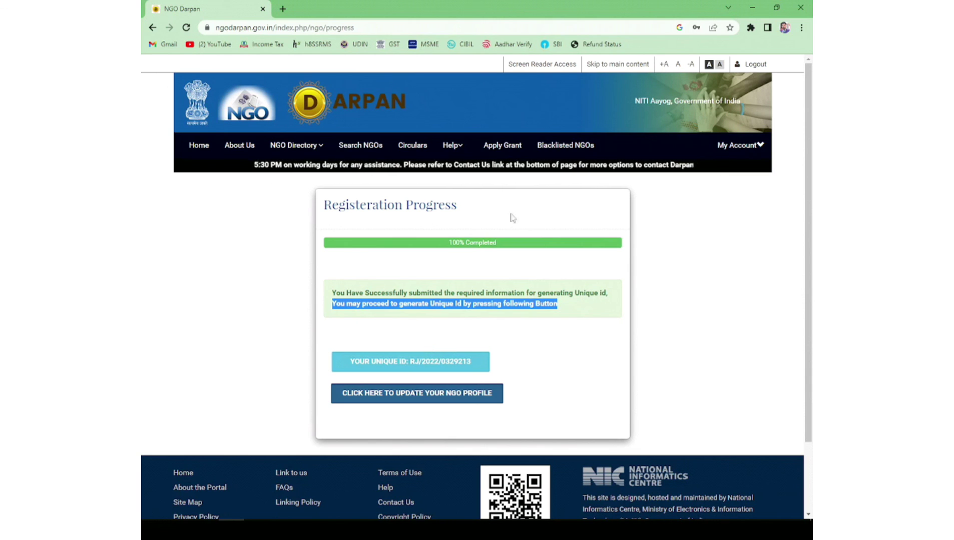
pyautogui.click(211, 155)
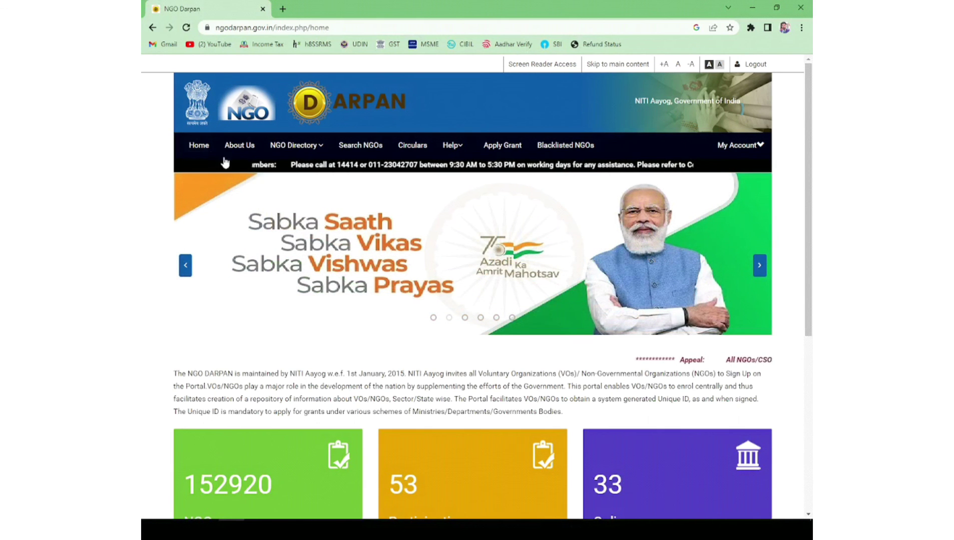
pyautogui.scroll(-3, 406, 255)
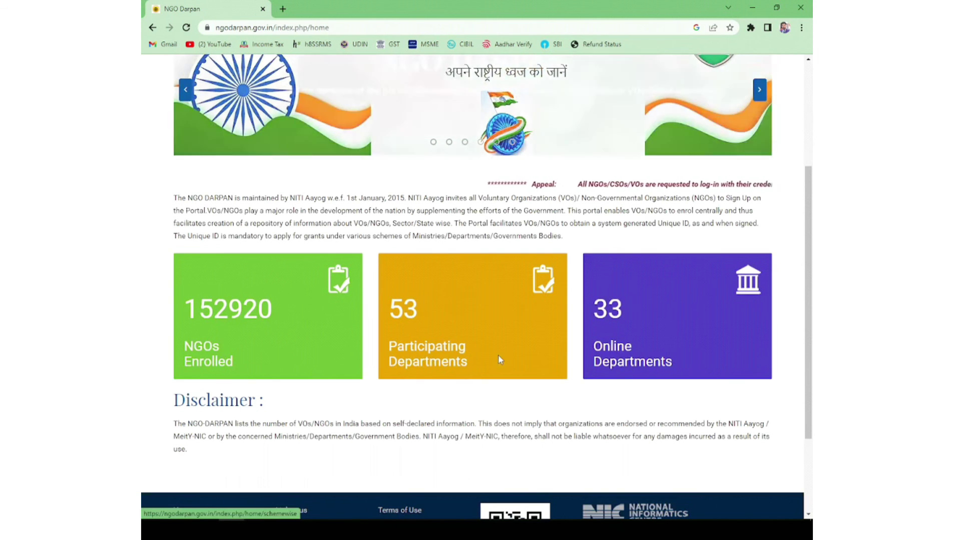
pyautogui.scroll(3, 575, 248)
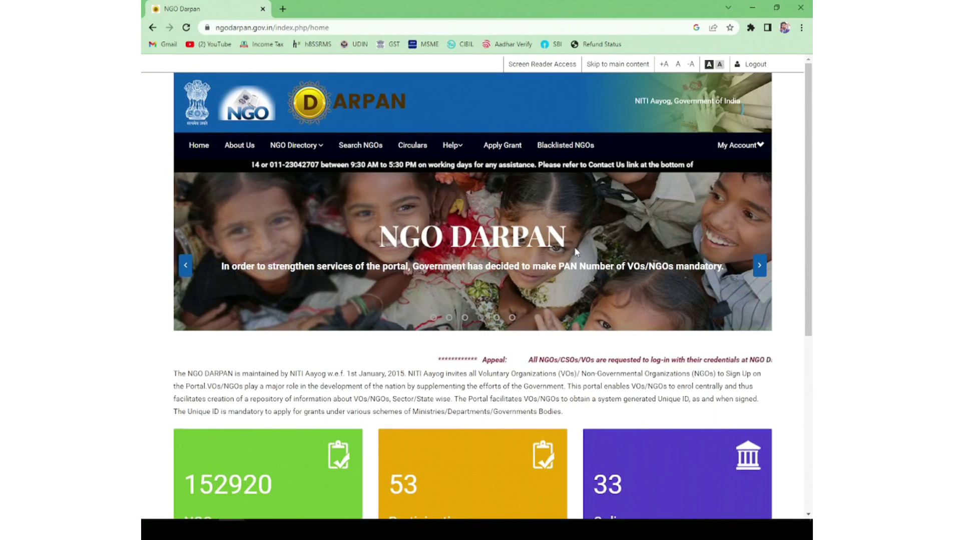